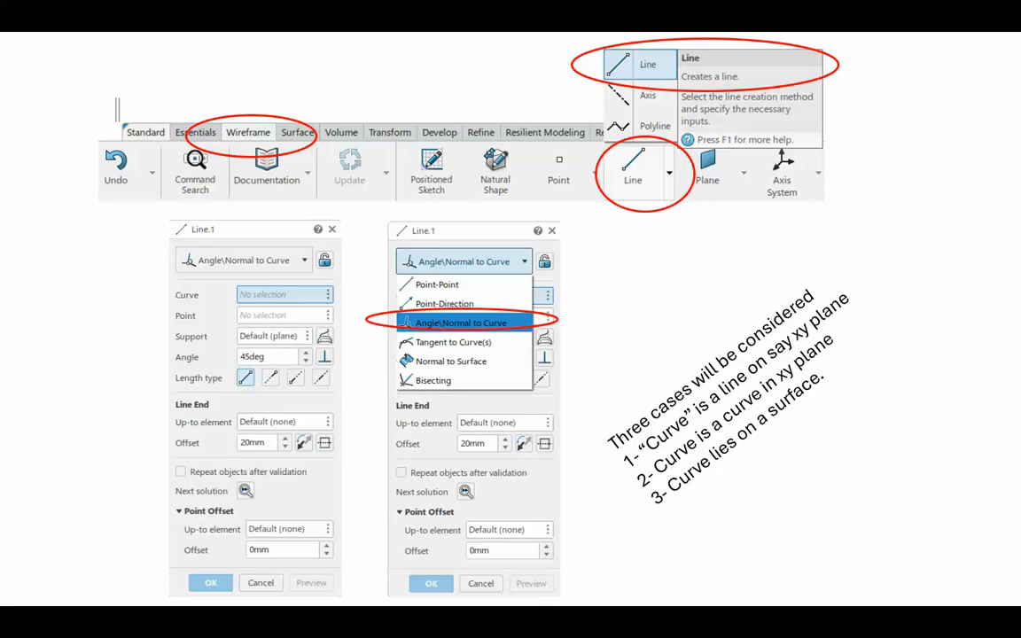
{"action": "left_click", "coordinate": [690, 329]}
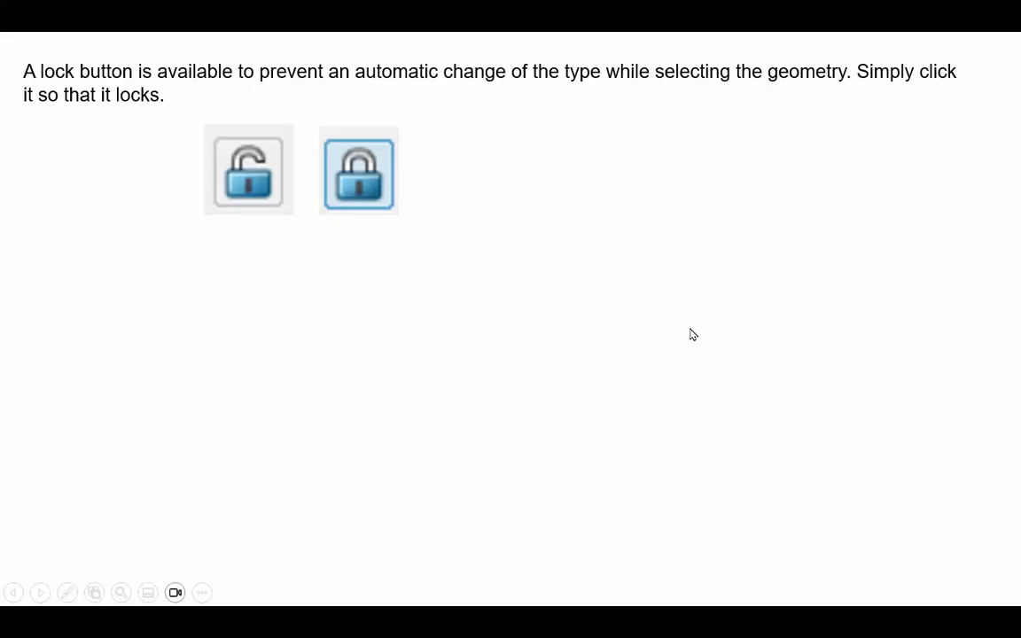
{"action": "left_click", "coordinate": [692, 334]}
{"action": "left_click", "coordinate": [692, 334]}
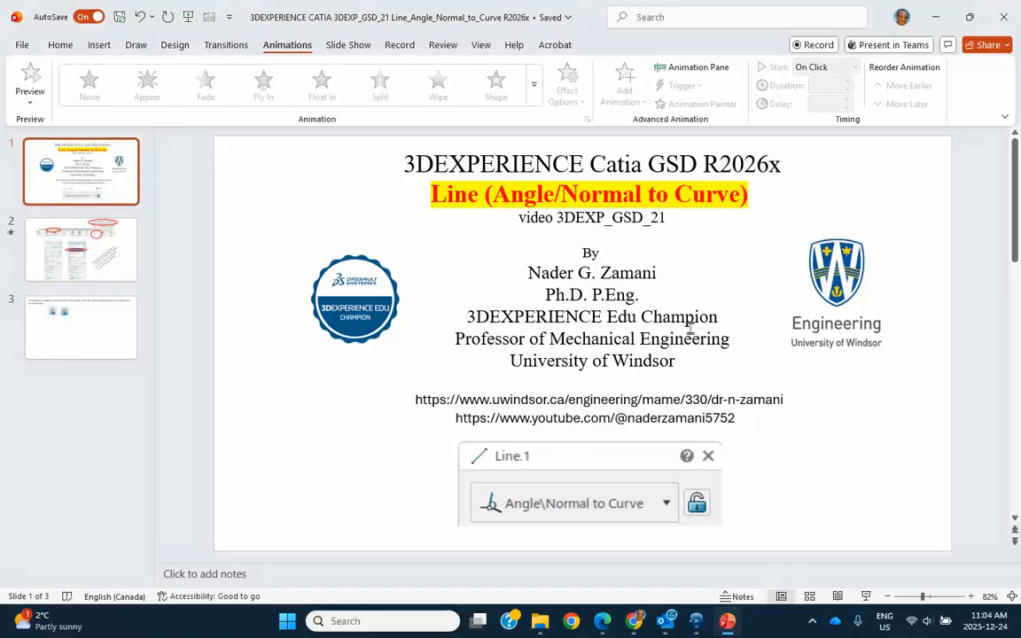
- Switch to Chrome to view the help page on creating a line normal to a curve, and minimize it
{"action": "mouse_move", "coordinate": [639, 623]}
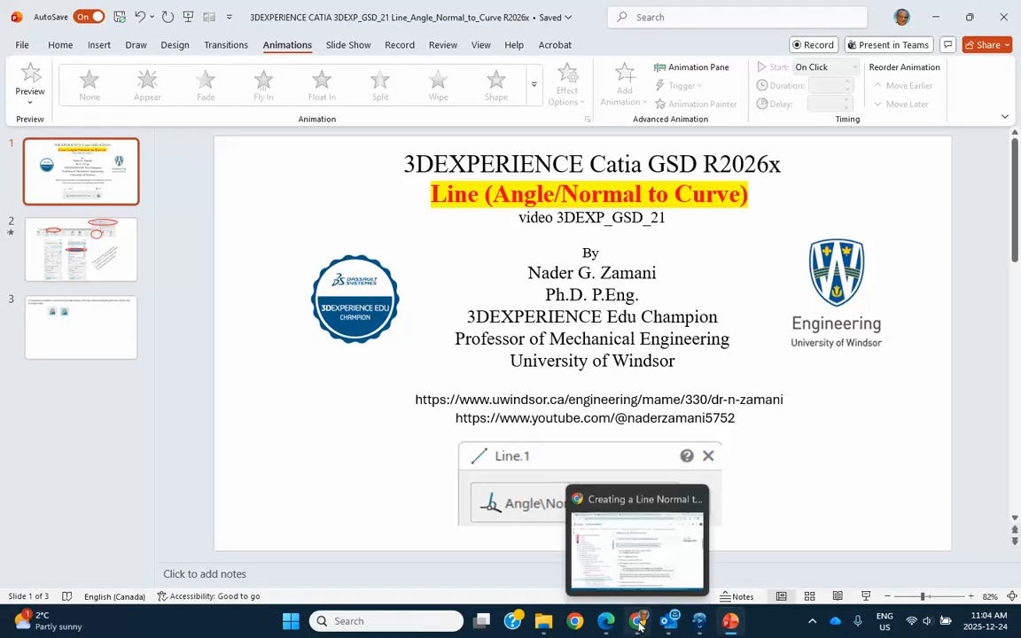
{"action": "left_click", "coordinate": [590, 506]}
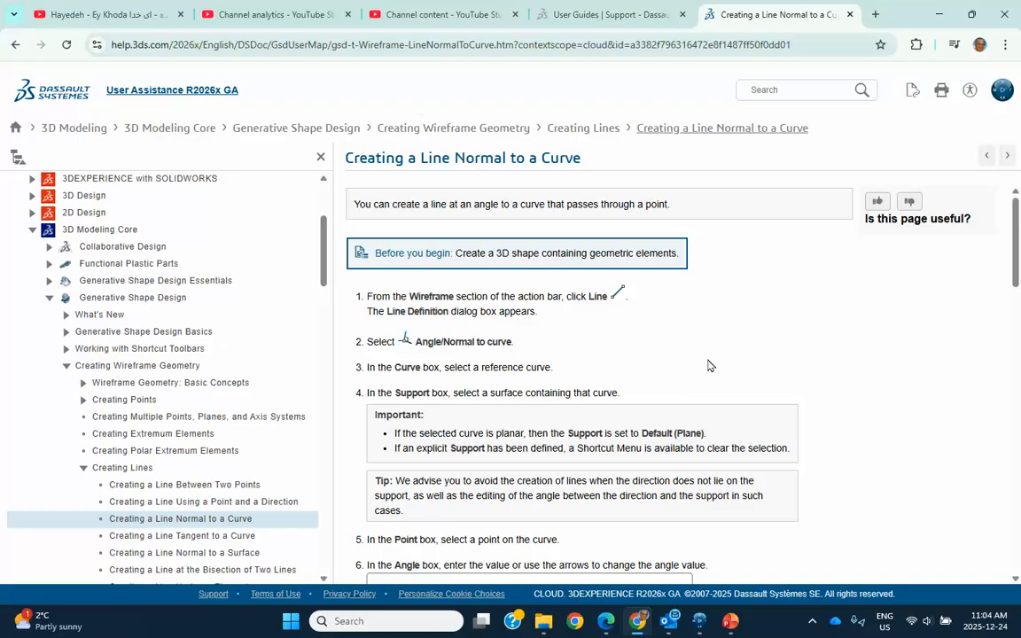
{"action": "left_click", "coordinate": [941, 15]}
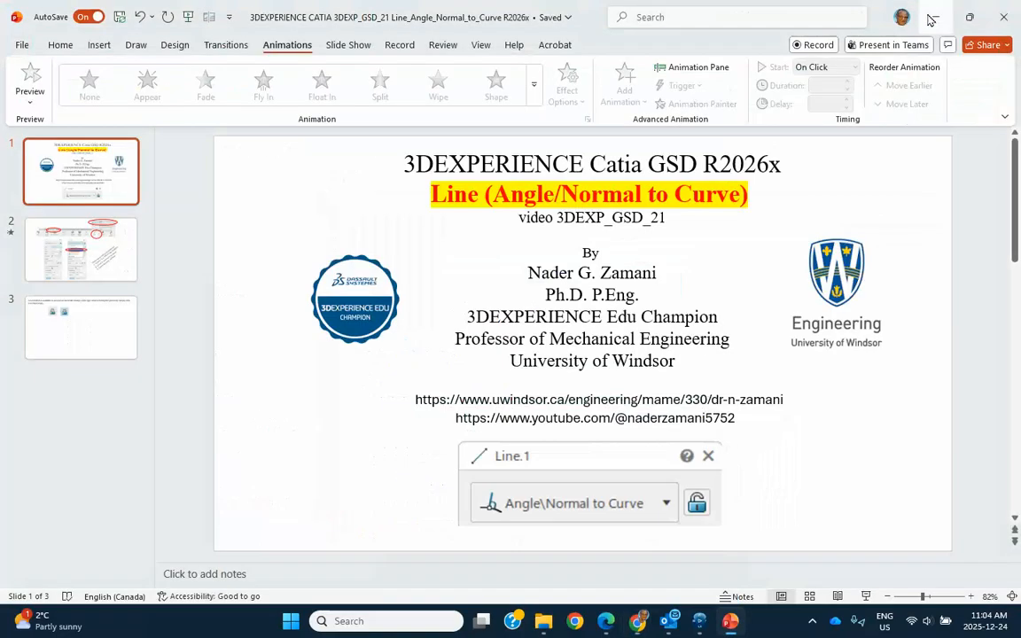
- Switch to 3DEXPERIENCE and start a new 3D part in the Generative Shape Design app
{"action": "left_click", "coordinate": [700, 620]}
{"action": "left_click", "coordinate": [73, 61]}
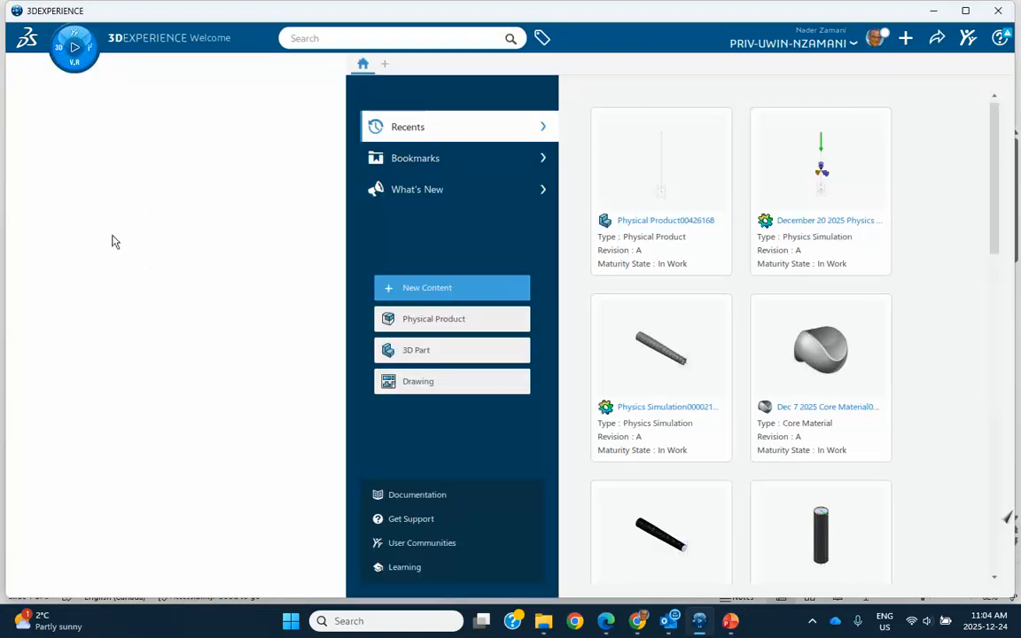
{"action": "left_click", "coordinate": [55, 57]}
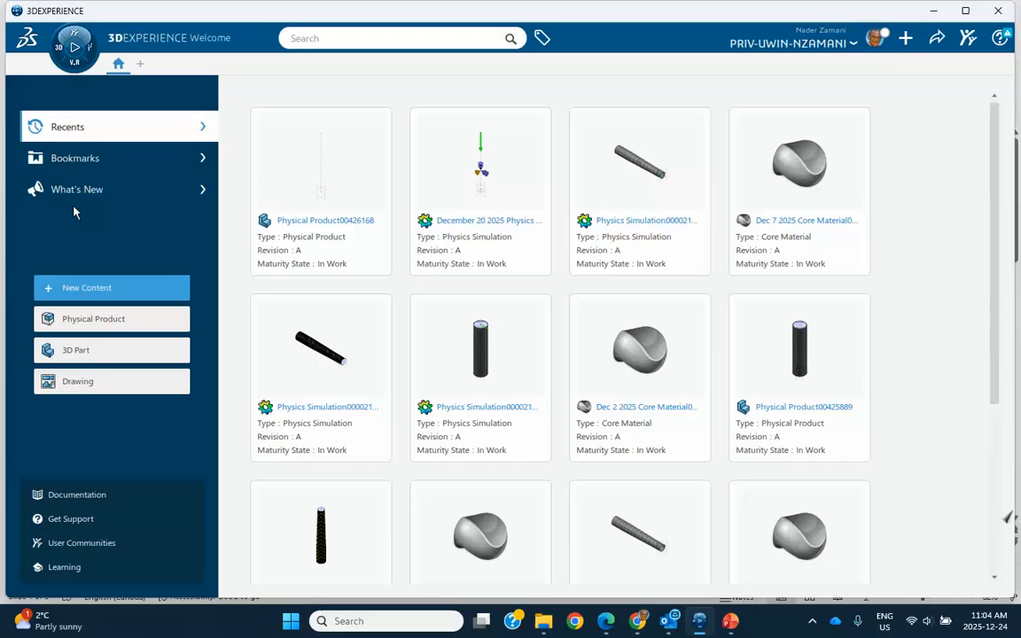
{"action": "left_click", "coordinate": [75, 53]}
{"action": "scroll", "coordinate": [94, 200], "scroll_direction": "down", "scroll_amount": 5}
{"action": "scroll", "coordinate": [107, 415], "scroll_direction": "down", "scroll_amount": 1}
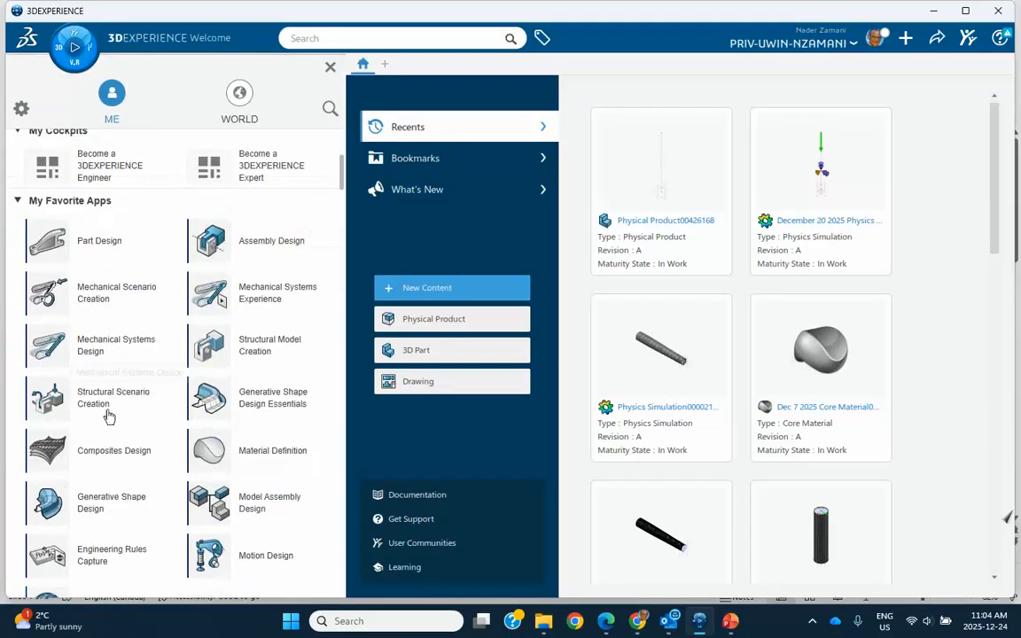
{"action": "scroll", "coordinate": [102, 470], "scroll_direction": "down", "scroll_amount": 1}
{"action": "left_click", "coordinate": [97, 444]}
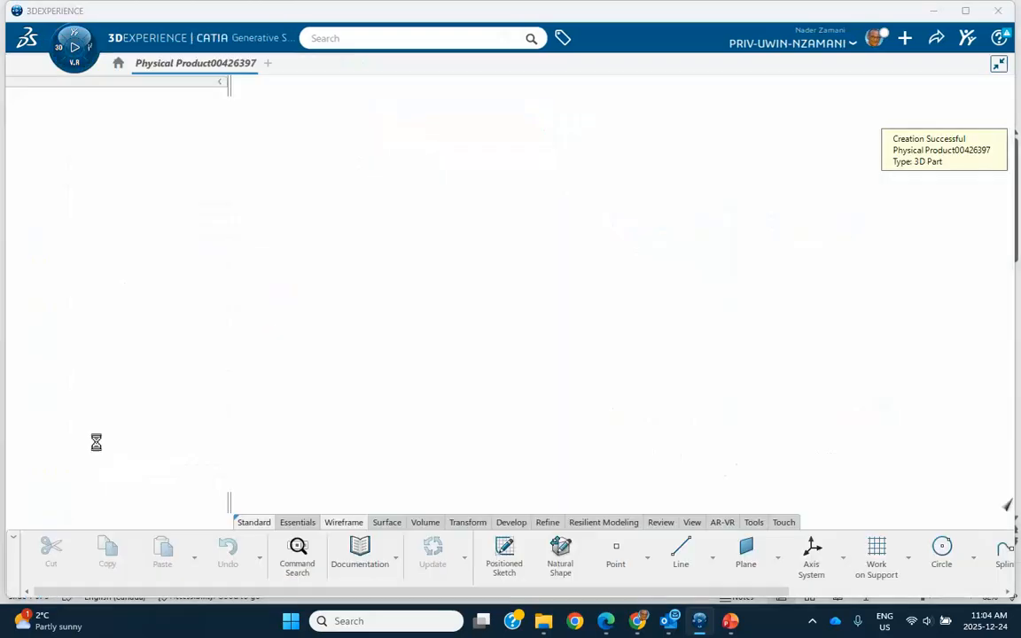
{"action": "left_click", "coordinate": [901, 387]}
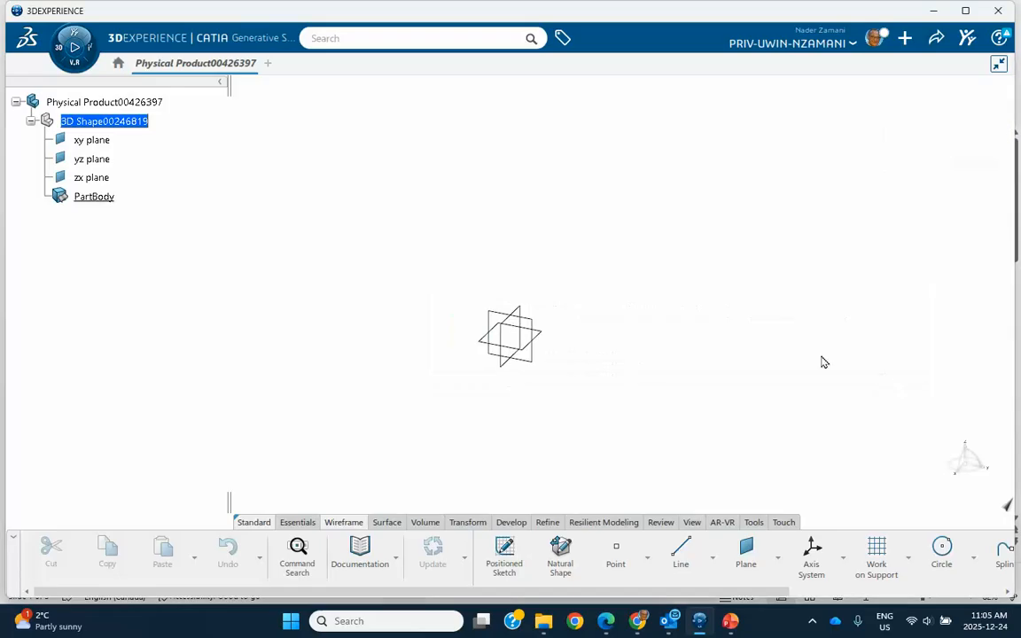
- Sketch one long slanted line on the xy plane, away from the origin, and exit the sketch
{"action": "middle_click_drag", "start_coordinate": [602, 287], "coordinate": [511, 254]}
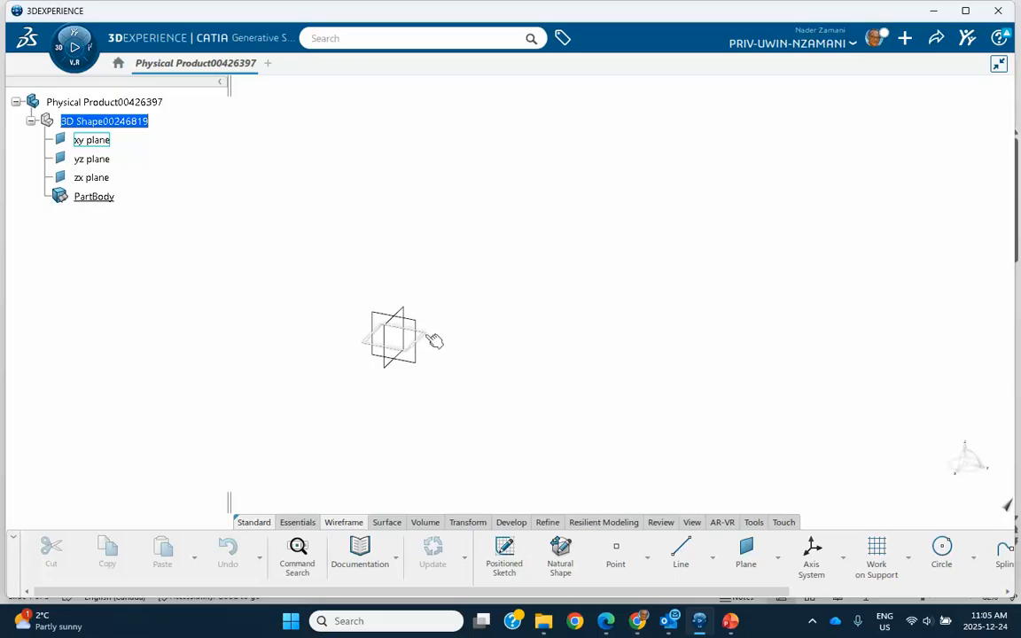
{"action": "left_click", "coordinate": [434, 342]}
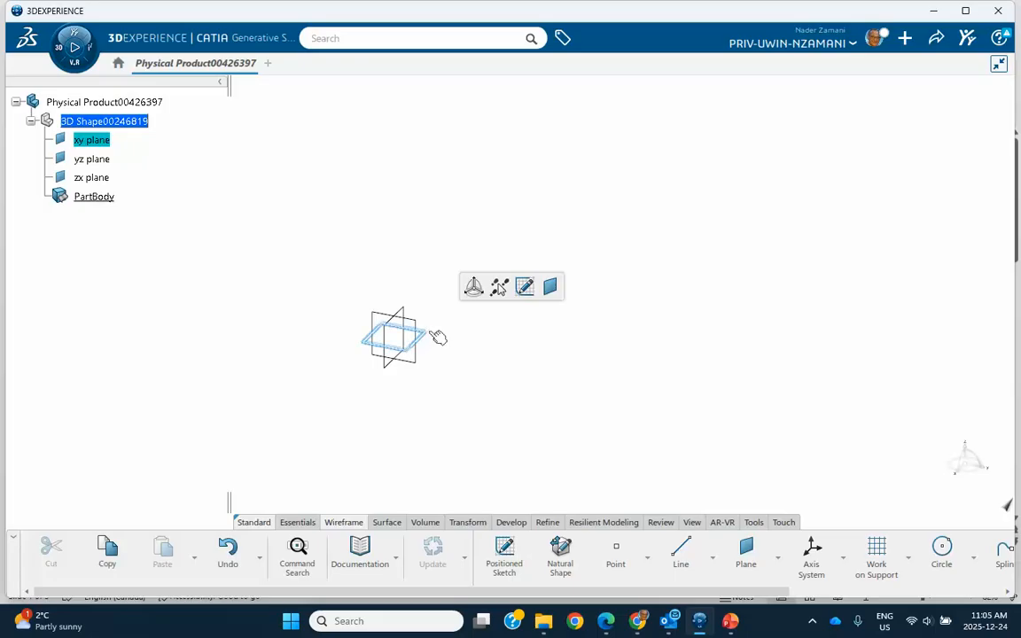
{"action": "left_click", "coordinate": [522, 289]}
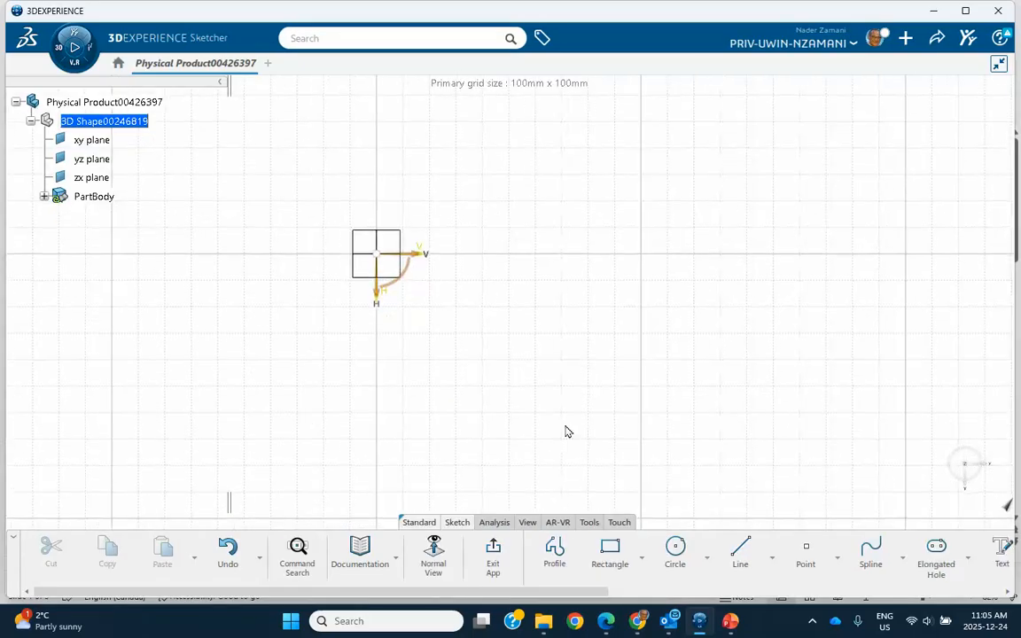
{"action": "left_click", "coordinate": [740, 563]}
{"action": "left_click", "coordinate": [481, 425]}
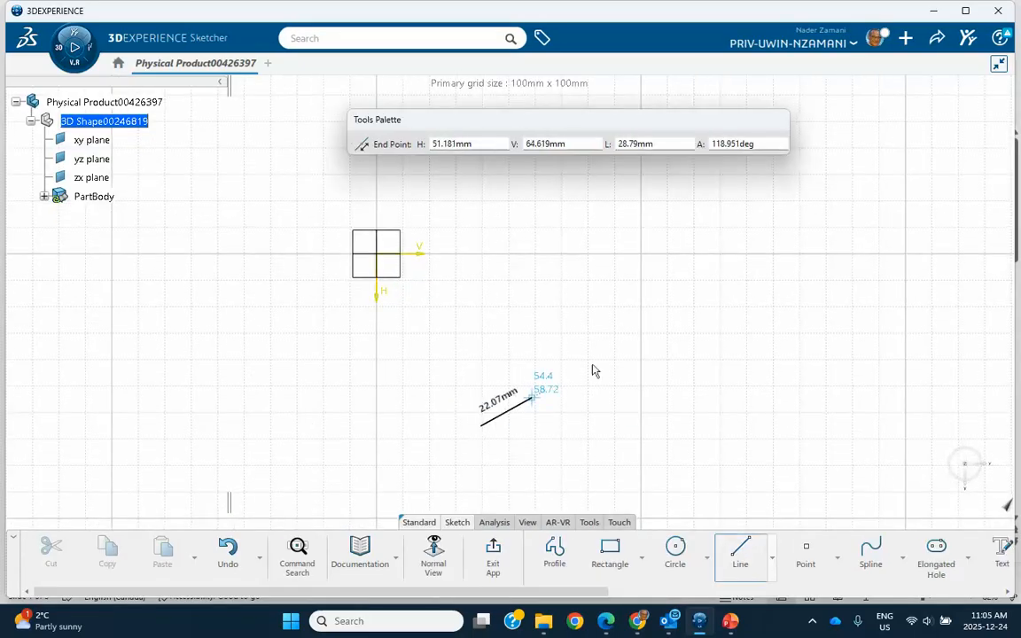
{"action": "left_click", "coordinate": [754, 256]}
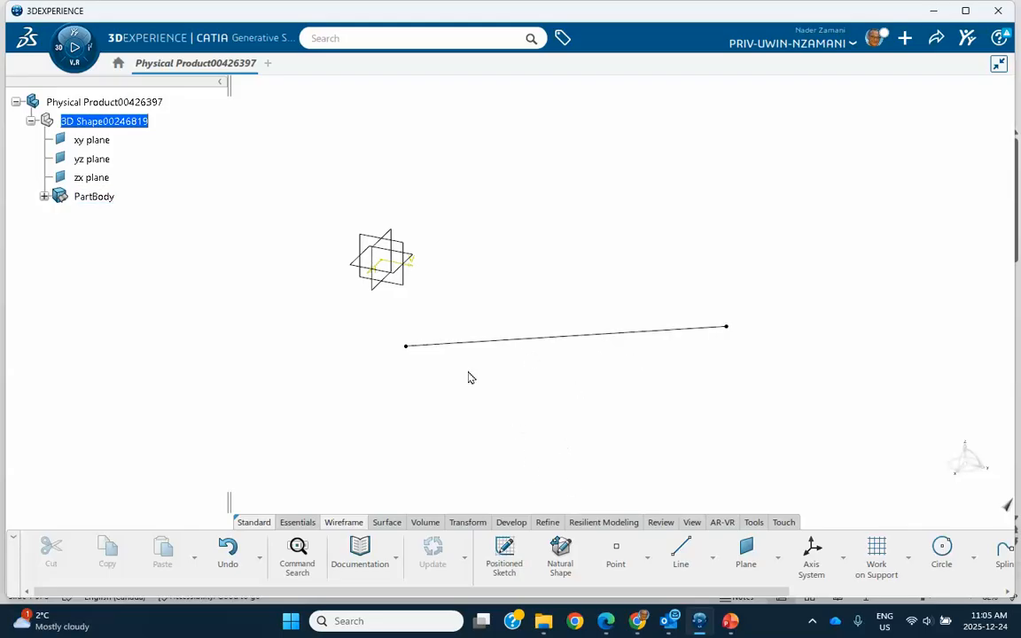
- Start a wireframe line of type Angle\Normal to Curve with the sketched line as its reference curve
{"action": "left_click", "coordinate": [680, 559]}
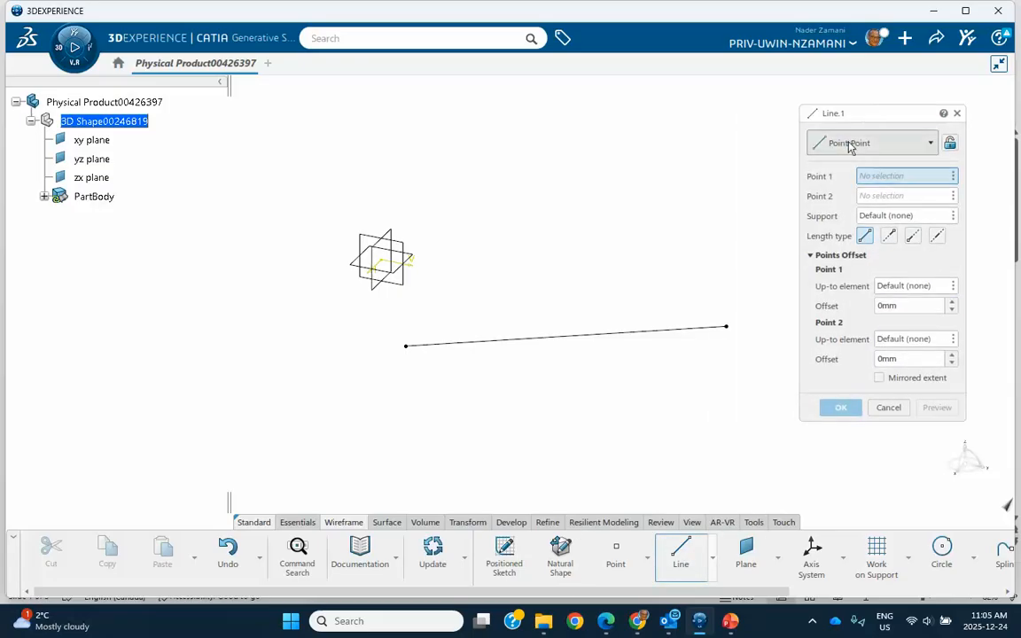
{"action": "left_click", "coordinate": [842, 143]}
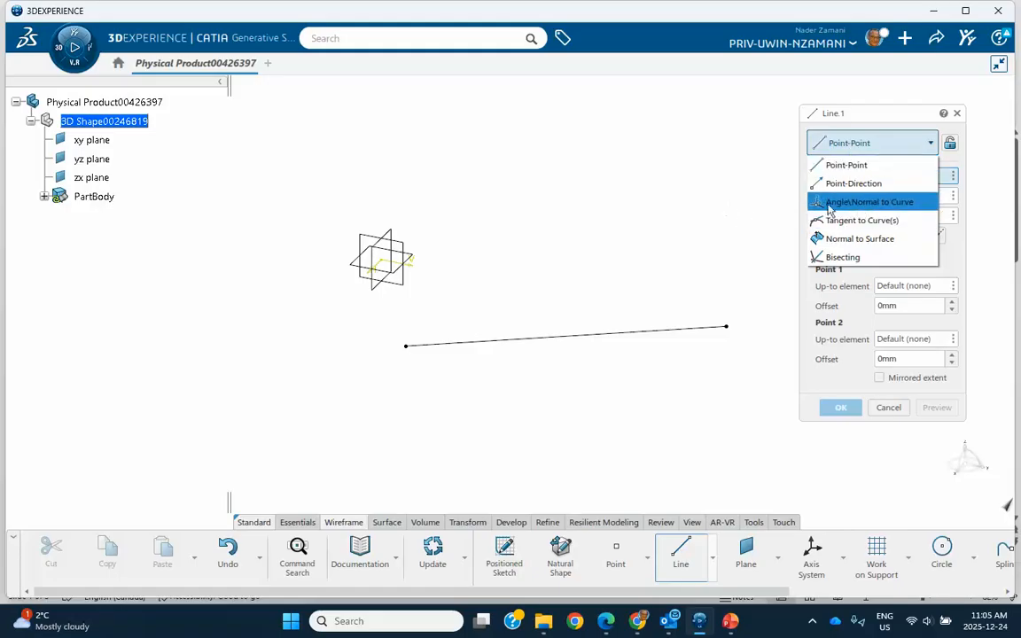
{"action": "left_click", "coordinate": [847, 203]}
{"action": "middle_click_drag", "start_coordinate": [650, 178], "coordinate": [576, 187]}
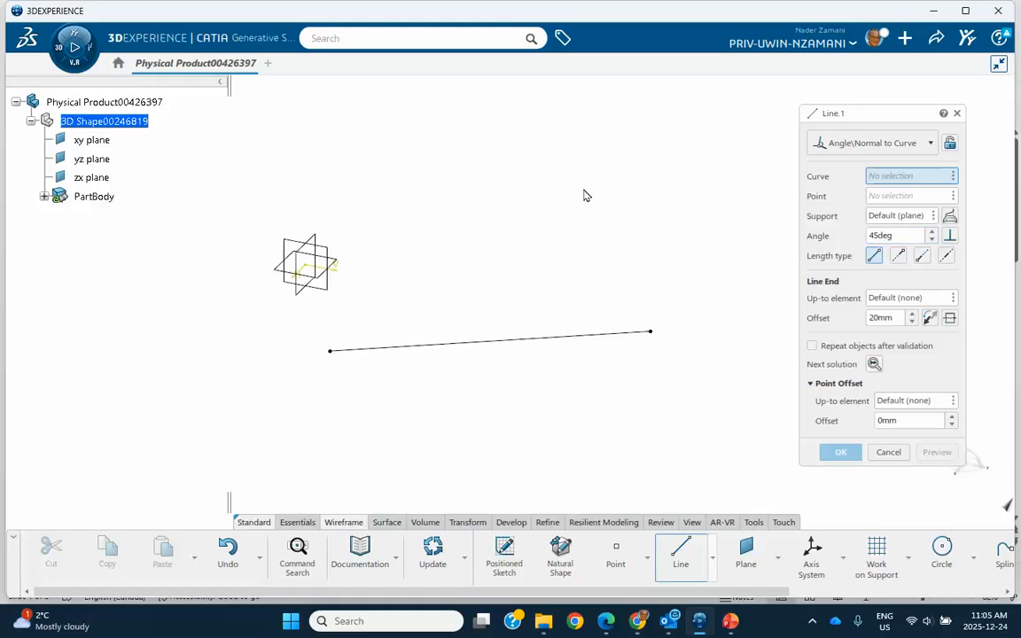
{"action": "left_click", "coordinate": [523, 346]}
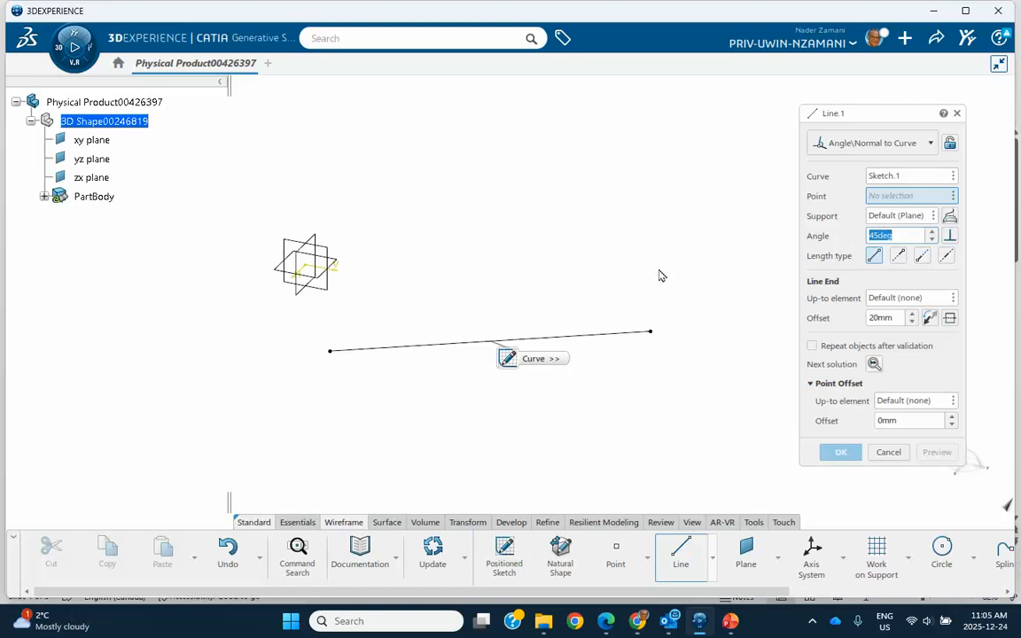
{"action": "left_click_drag", "start_coordinate": [511, 360], "coordinate": [441, 396]}
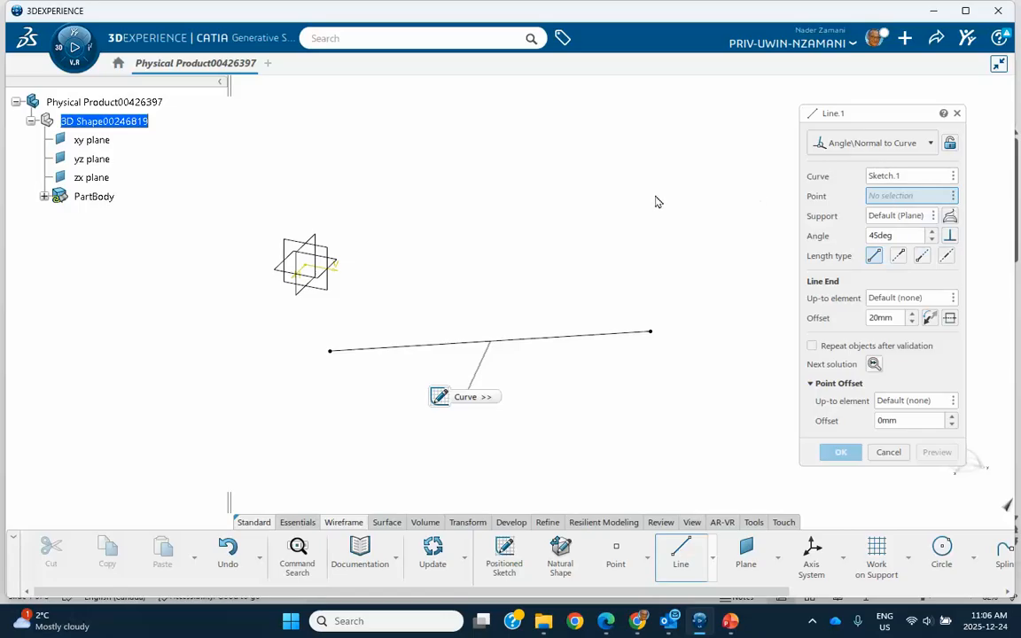
- Use the sketched line's far-right endpoint as the new line's point and the xy plane as its support
{"action": "left_click", "coordinate": [651, 333]}
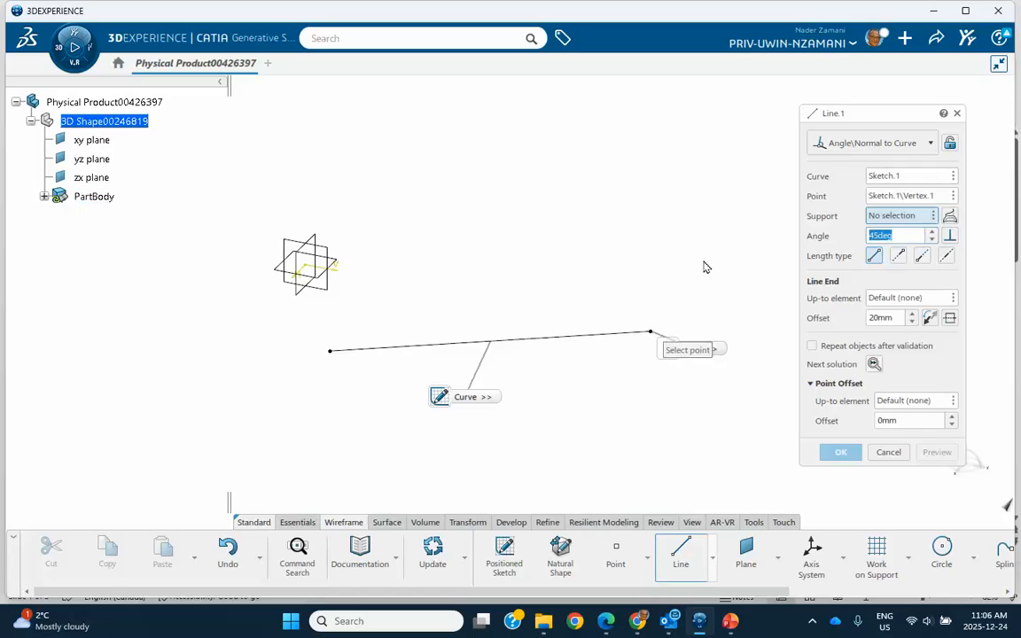
{"action": "middle_click_drag", "start_coordinate": [700, 239], "coordinate": [595, 203]}
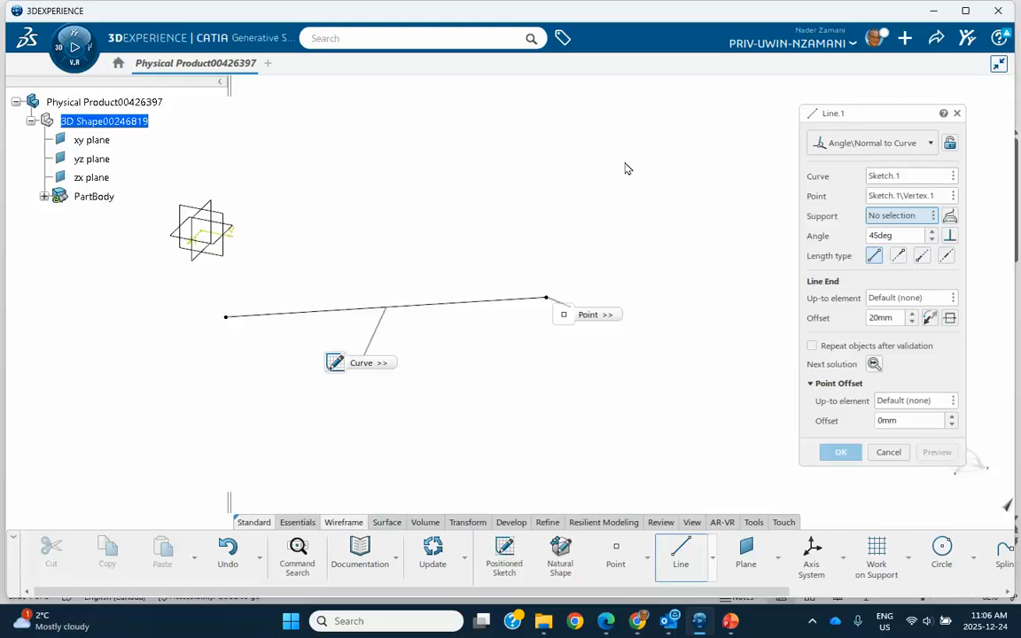
{"action": "left_click", "coordinate": [98, 140]}
- Set the new line's angle to 66deg and its end offset to 52 mm
{"action": "middle_click_drag", "start_coordinate": [492, 193], "coordinate": [523, 224]}
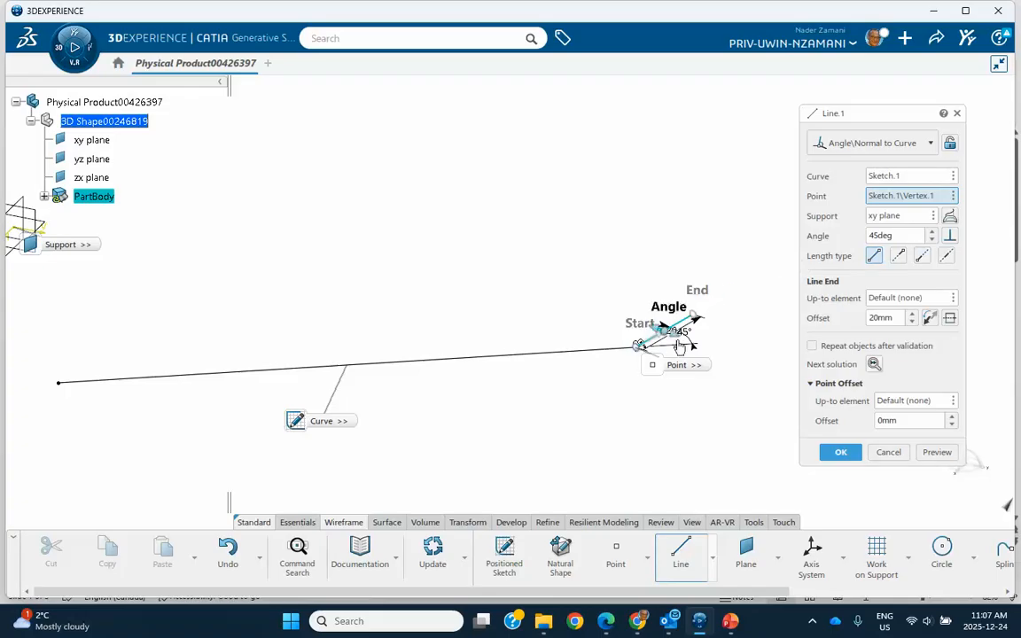
{"action": "left_click", "coordinate": [934, 233]}
{"action": "left_click", "coordinate": [933, 234]}
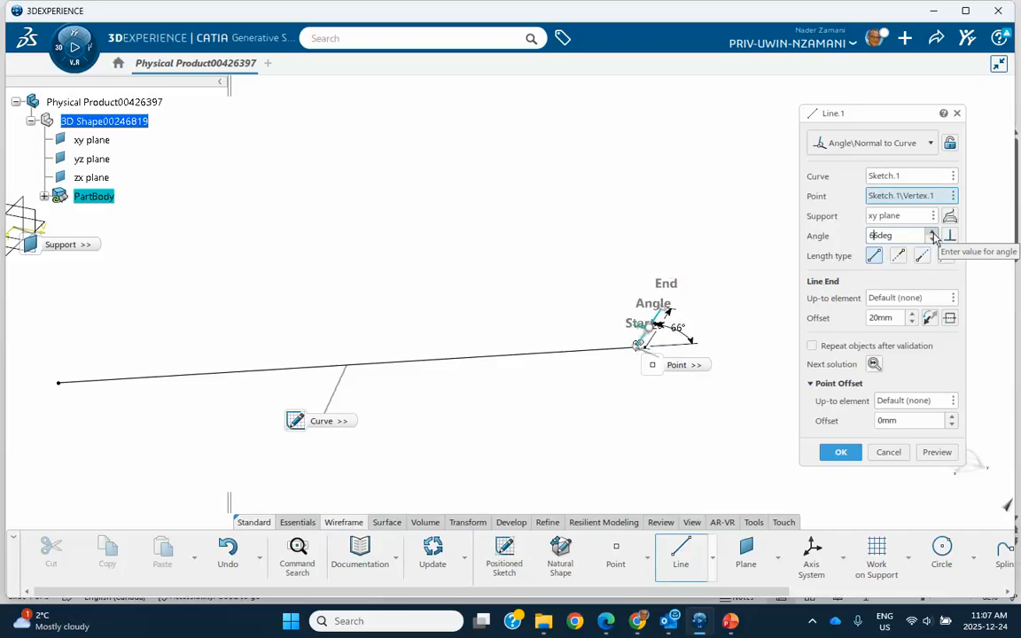
{"action": "left_click", "coordinate": [912, 315]}
{"action": "left_click", "coordinate": [912, 315]}
{"action": "left_click", "coordinate": [912, 315]}
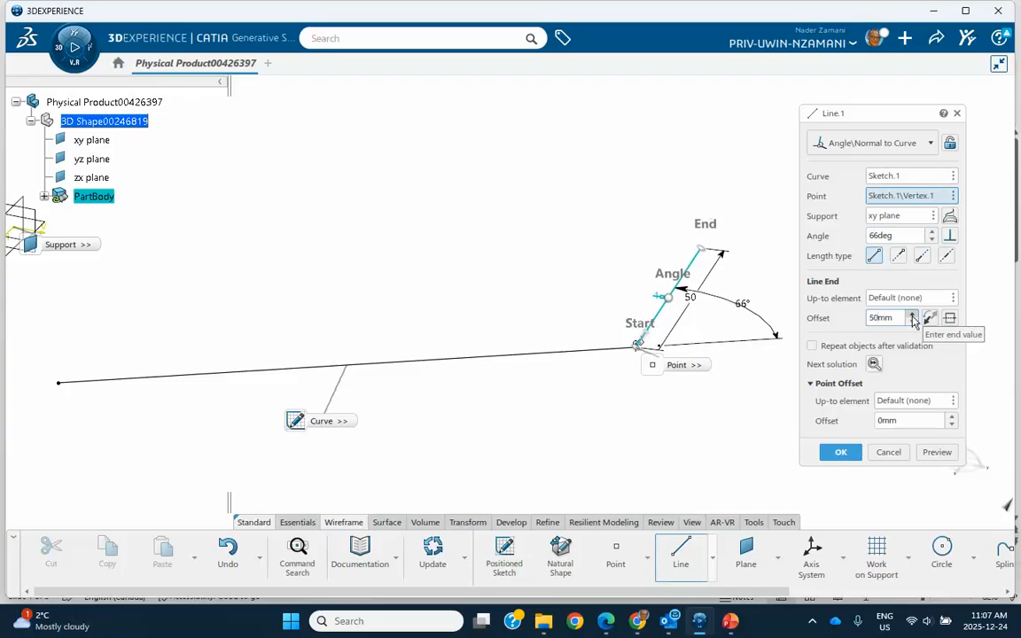
{"action": "middle_click_drag", "start_coordinate": [616, 210], "coordinate": [596, 192]}
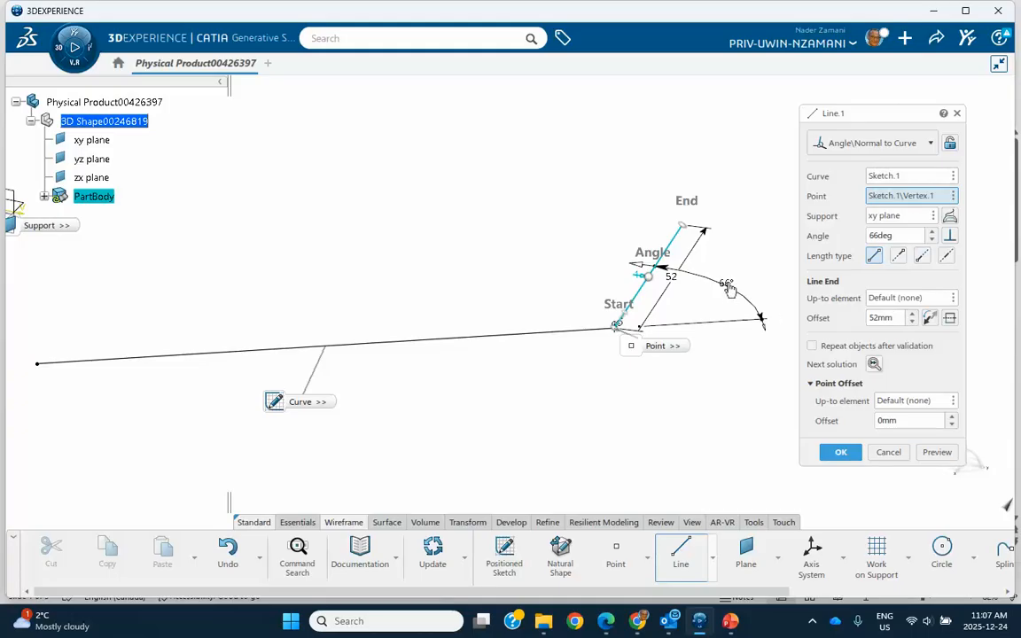
- Raise the new line's angle to 72deg
{"action": "left_click", "coordinate": [931, 233]}
{"action": "left_click", "coordinate": [930, 233]}
{"action": "left_click", "coordinate": [930, 233]}
{"action": "left_click", "coordinate": [930, 233]}
{"action": "left_click", "coordinate": [930, 233]}
{"action": "left_click", "coordinate": [931, 233]}
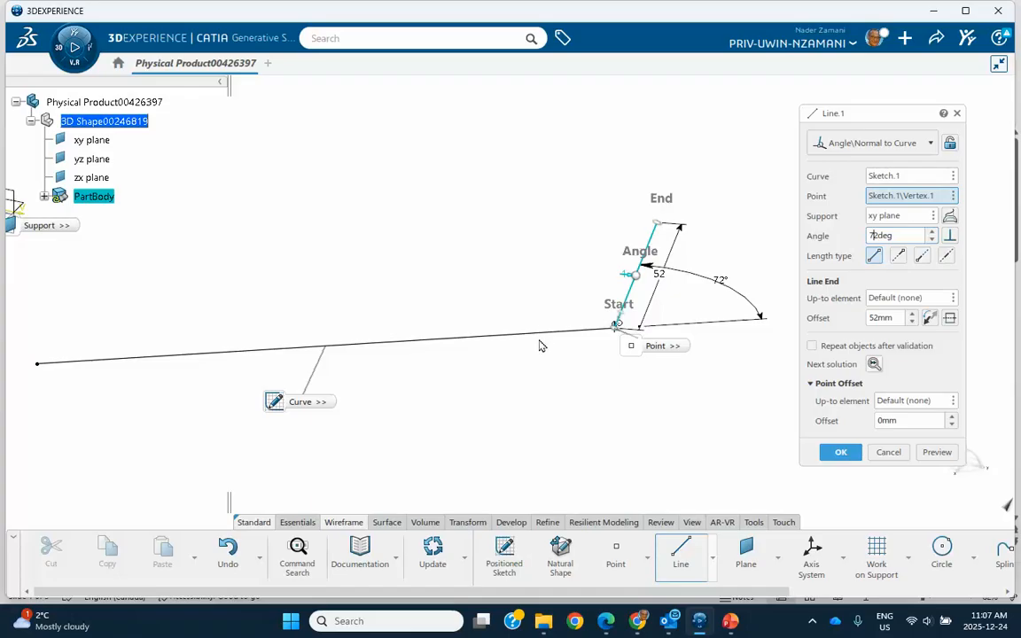
- Make the new line normal to the curve and set its end offset to 71 mm
{"action": "left_click", "coordinate": [950, 236]}
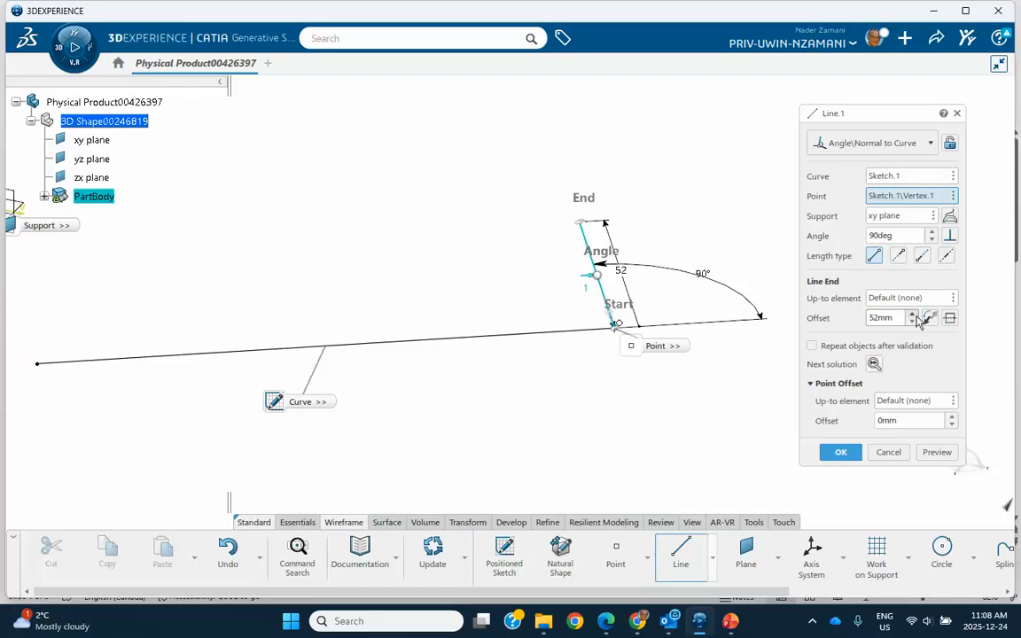
{"action": "left_click_drag", "start_coordinate": [913, 320], "coordinate": [914, 320]}
{"action": "middle_click_drag", "start_coordinate": [732, 239], "coordinate": [699, 208]}
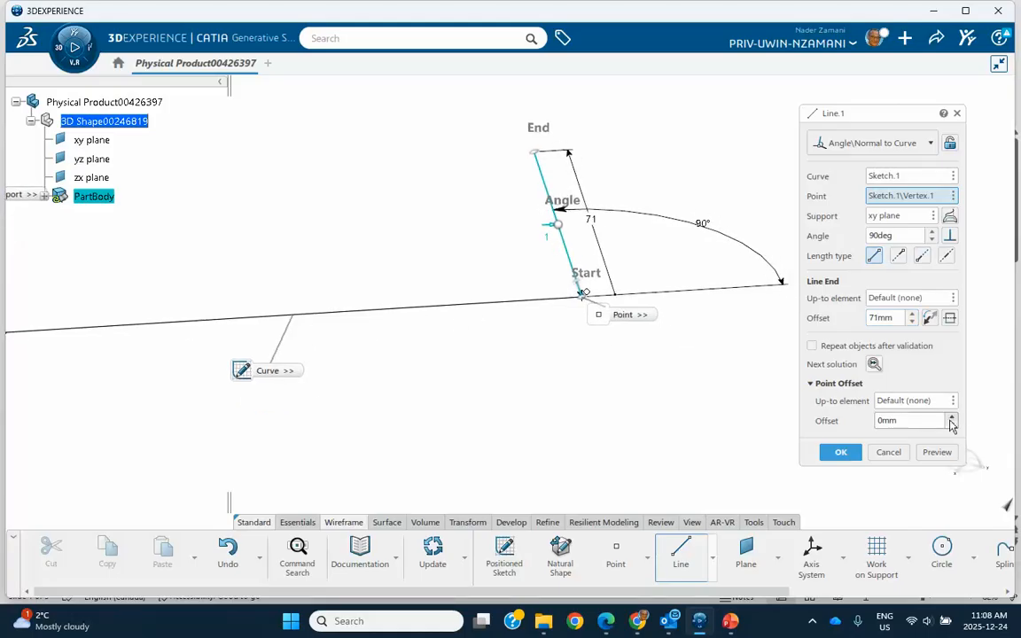
- Set the point offset of the new line to 16 mm and its angle to 107deg
{"action": "left_click_drag", "start_coordinate": [953, 422], "coordinate": [953, 422]}
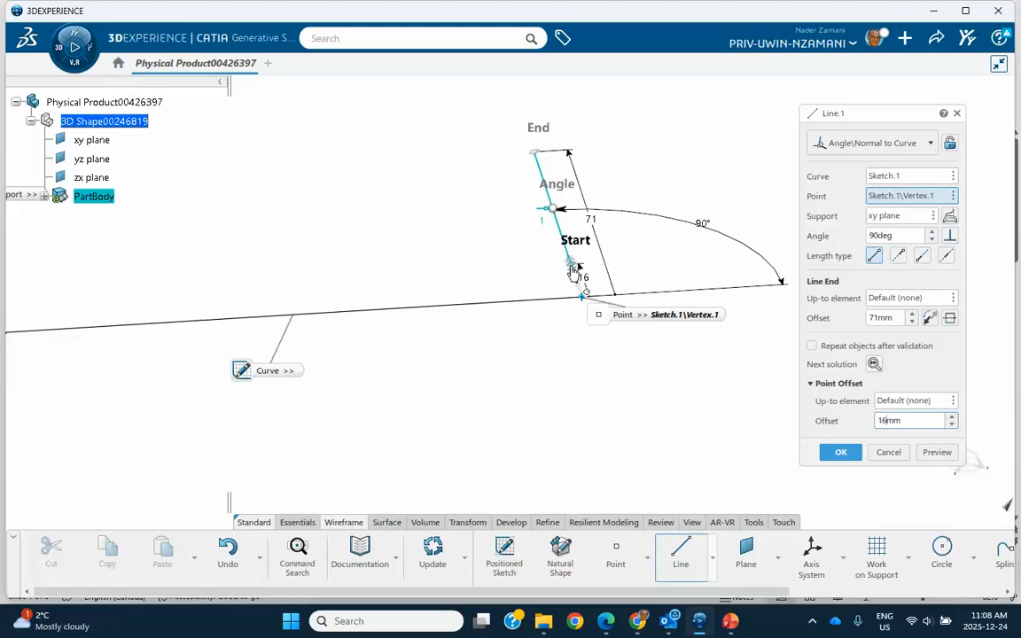
{"action": "left_click_drag", "start_coordinate": [932, 236], "coordinate": [931, 235]}
{"action": "left_click", "coordinate": [932, 234]}
{"action": "left_click", "coordinate": [932, 234]}
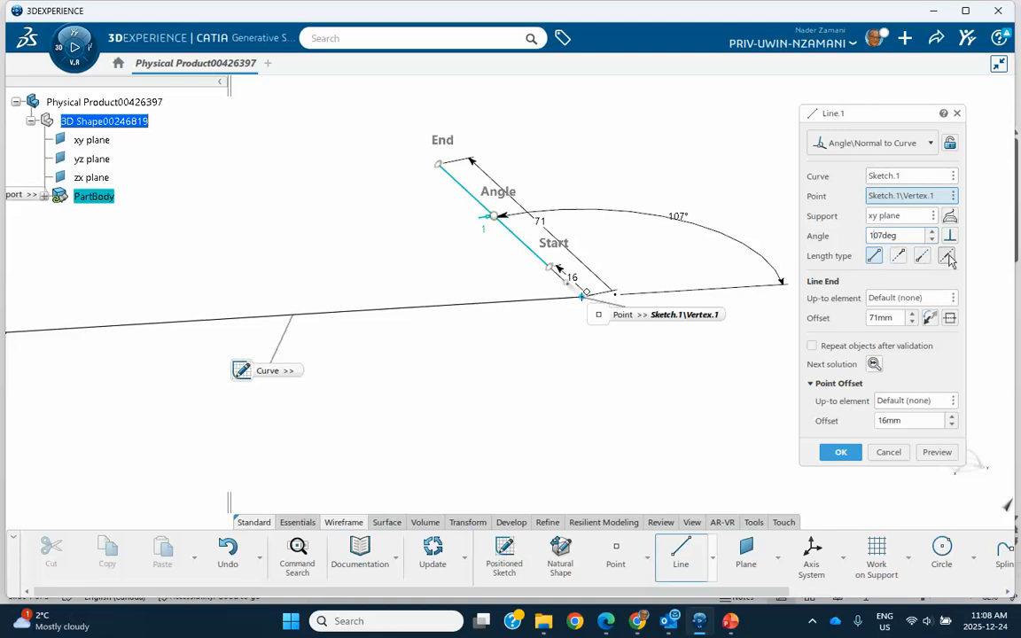
- Try the three unlimited length types on the new line and restore the type limited at both ends
{"action": "left_click", "coordinate": [898, 256]}
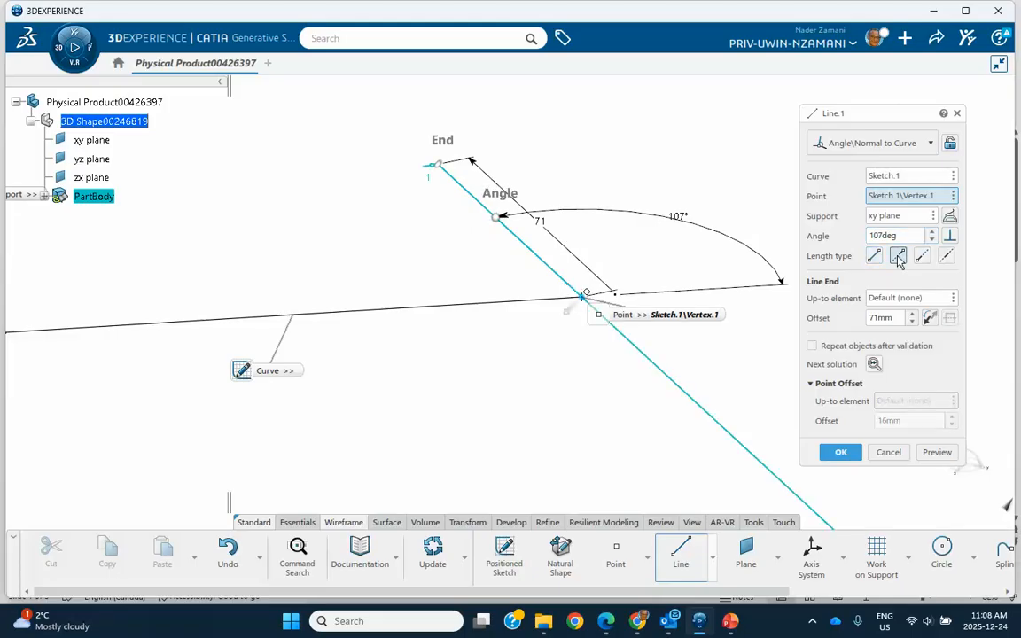
{"action": "left_click", "coordinate": [922, 256]}
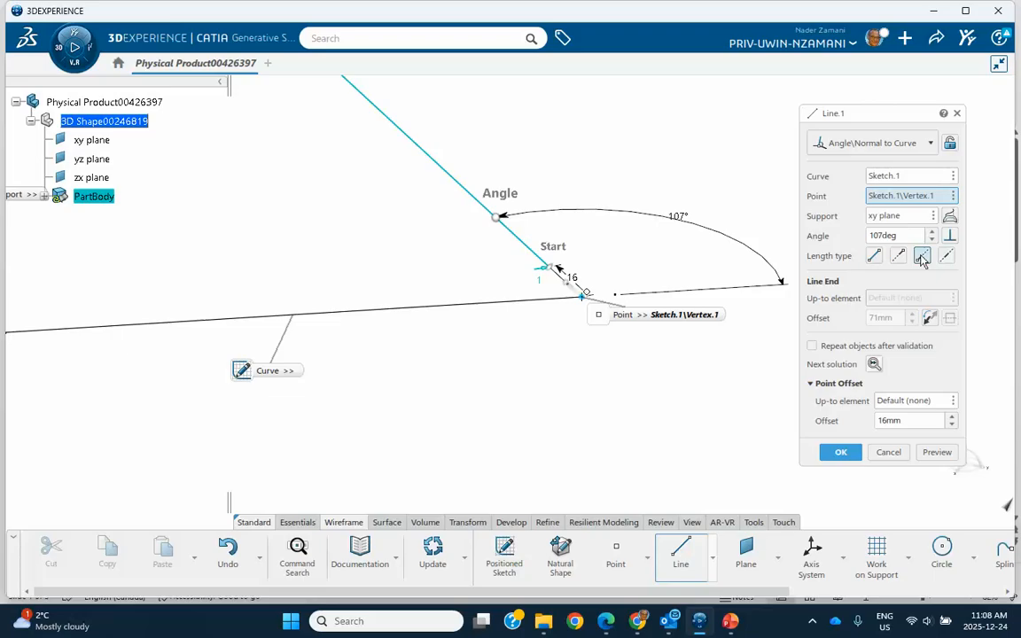
{"action": "left_click", "coordinate": [945, 256]}
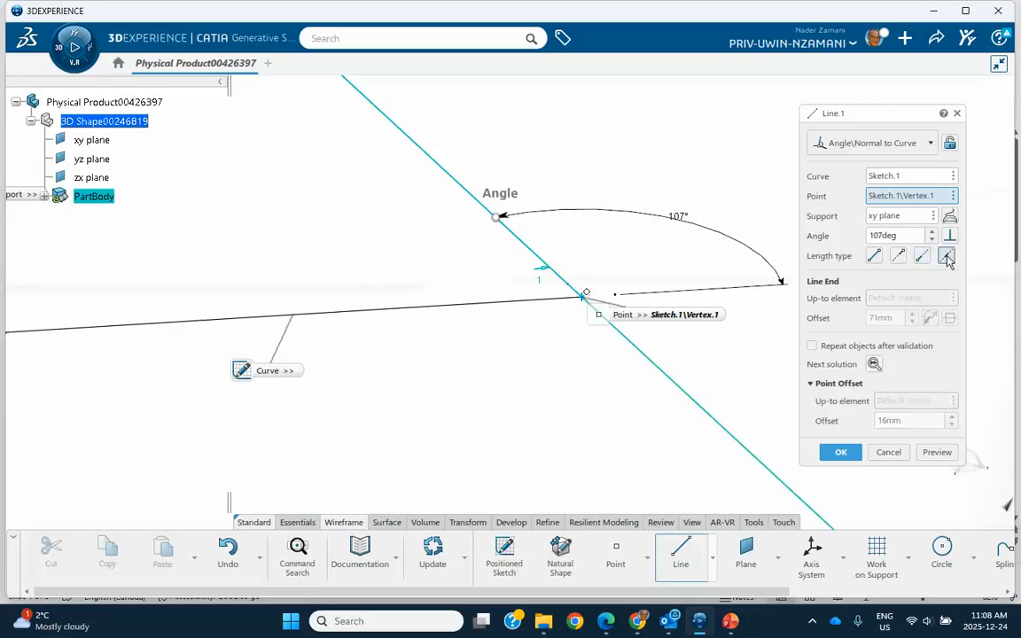
{"action": "left_click", "coordinate": [874, 256]}
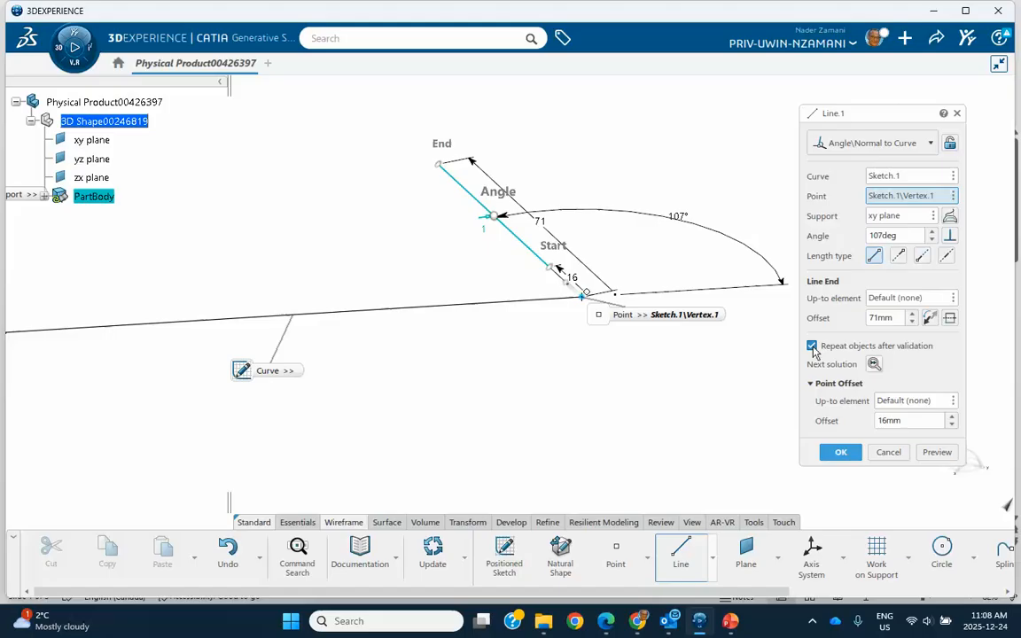
- Create the line with absolute object repetition in a new body, and expand the PartBody to inspect its contents
{"action": "left_click", "coordinate": [840, 452]}
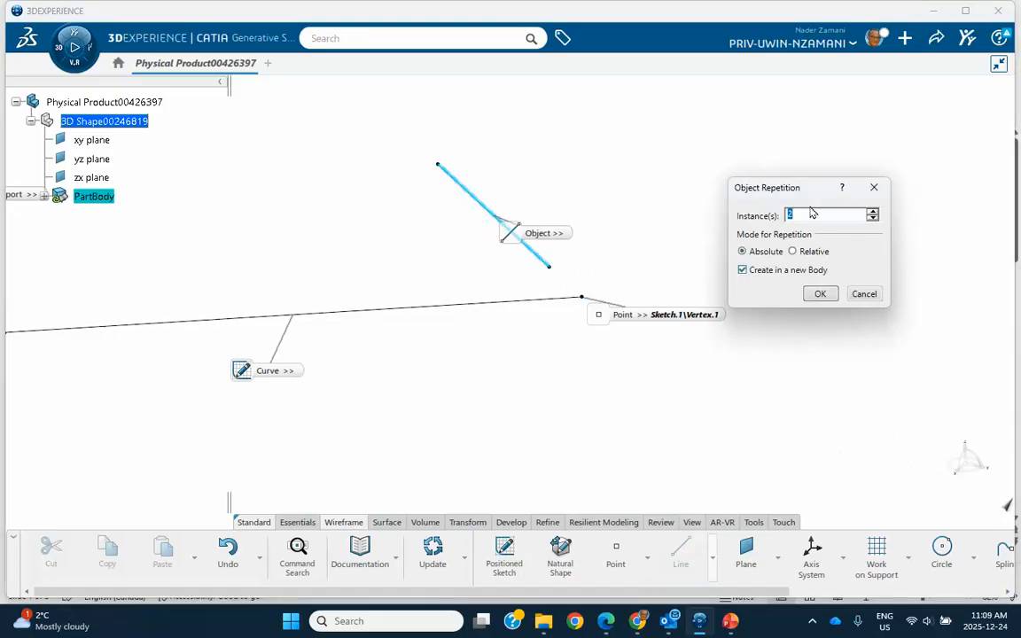
{"action": "left_click", "coordinate": [824, 293]}
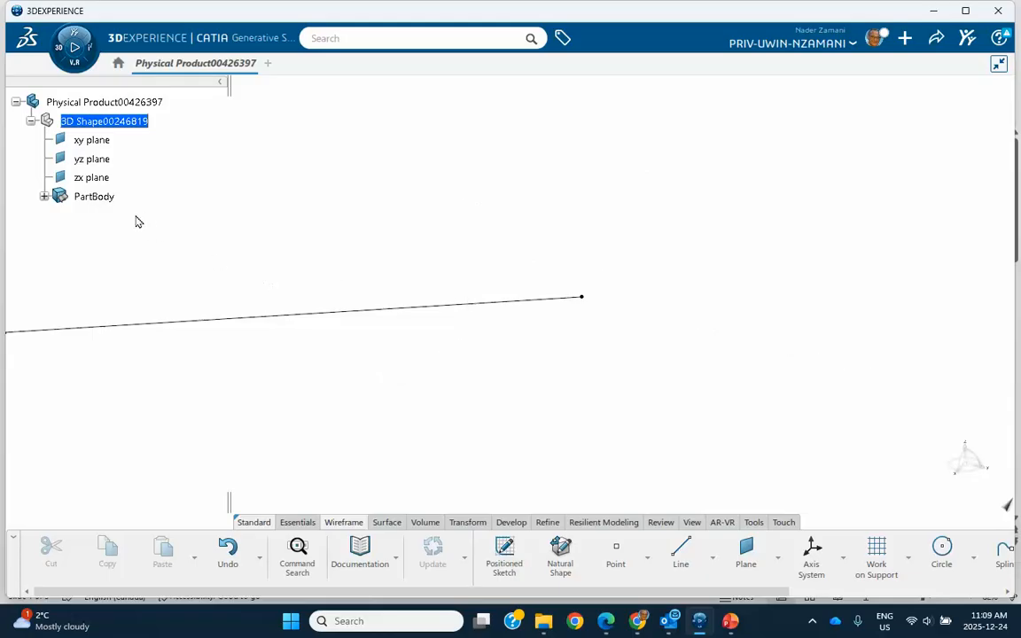
{"action": "left_click", "coordinate": [44, 198]}
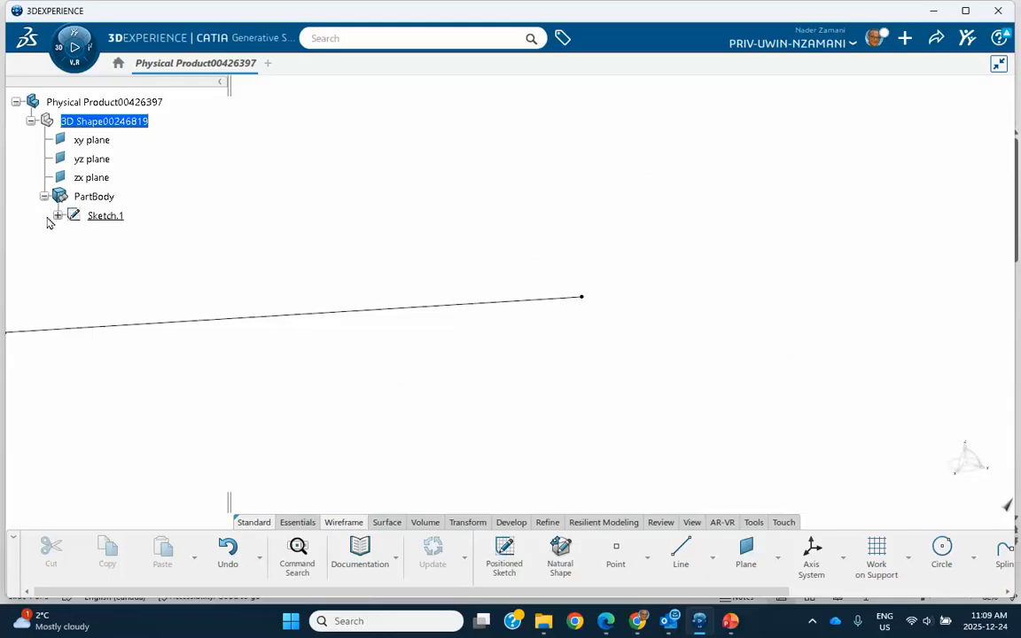
- Start an Angle/Normal to Curve line on Sketch.1 from the endpoint nearest the origin planes, with the xy plane as support
{"action": "middle_click_drag", "start_coordinate": [344, 256], "coordinate": [504, 379], "text": "ctrl"}
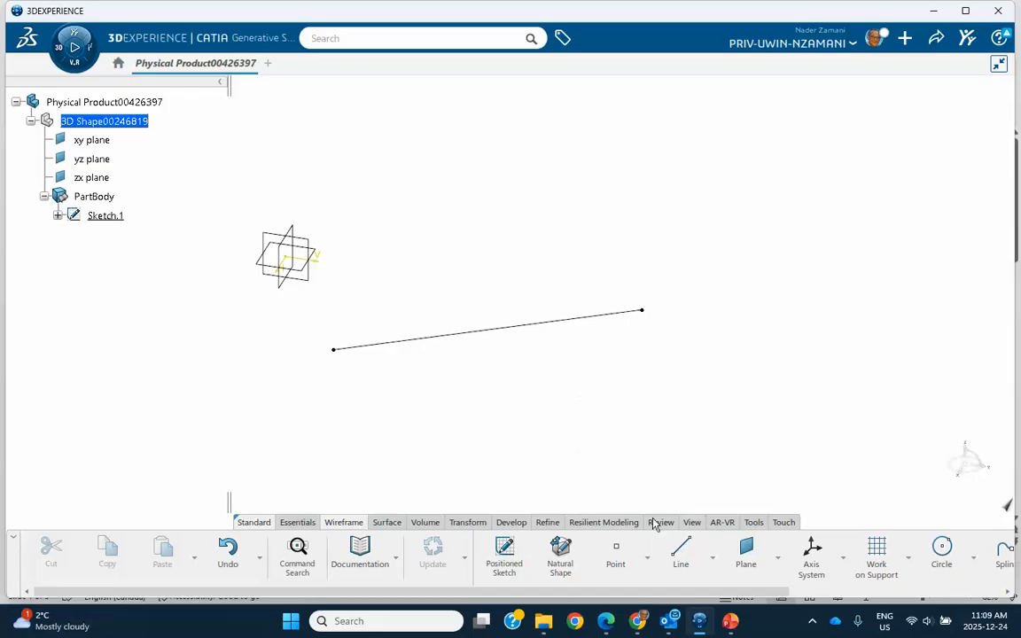
{"action": "left_click", "coordinate": [681, 551]}
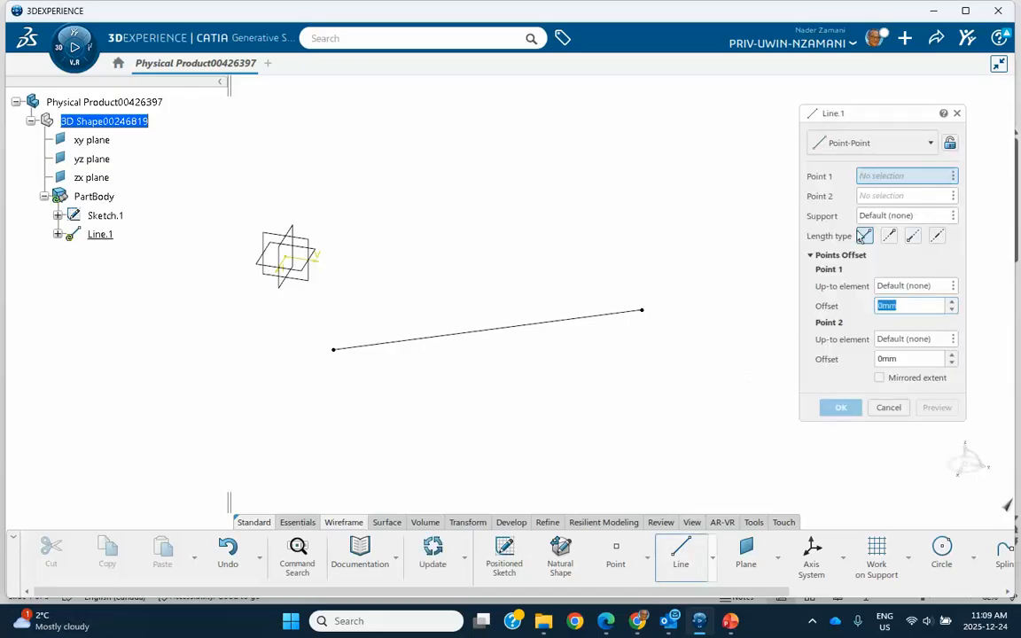
{"action": "left_click", "coordinate": [864, 143]}
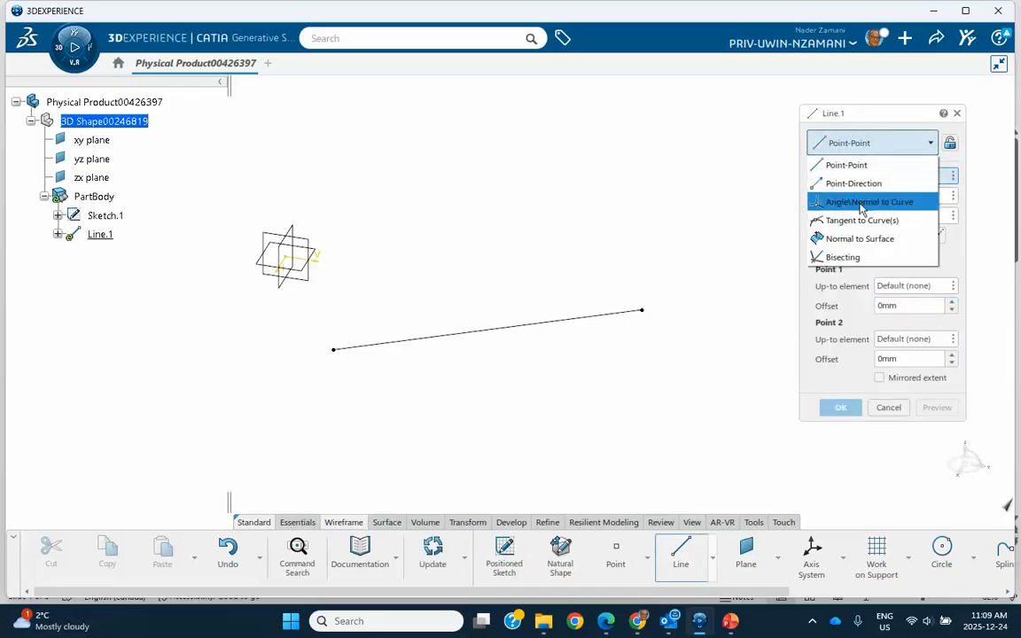
{"action": "left_click", "coordinate": [862, 203]}
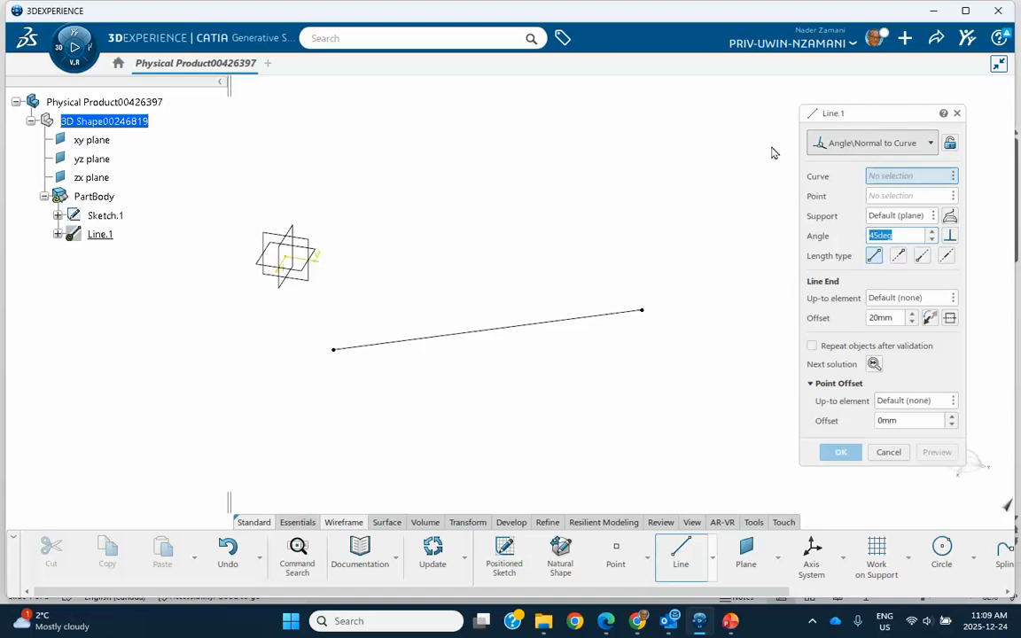
{"action": "left_click", "coordinate": [486, 330]}
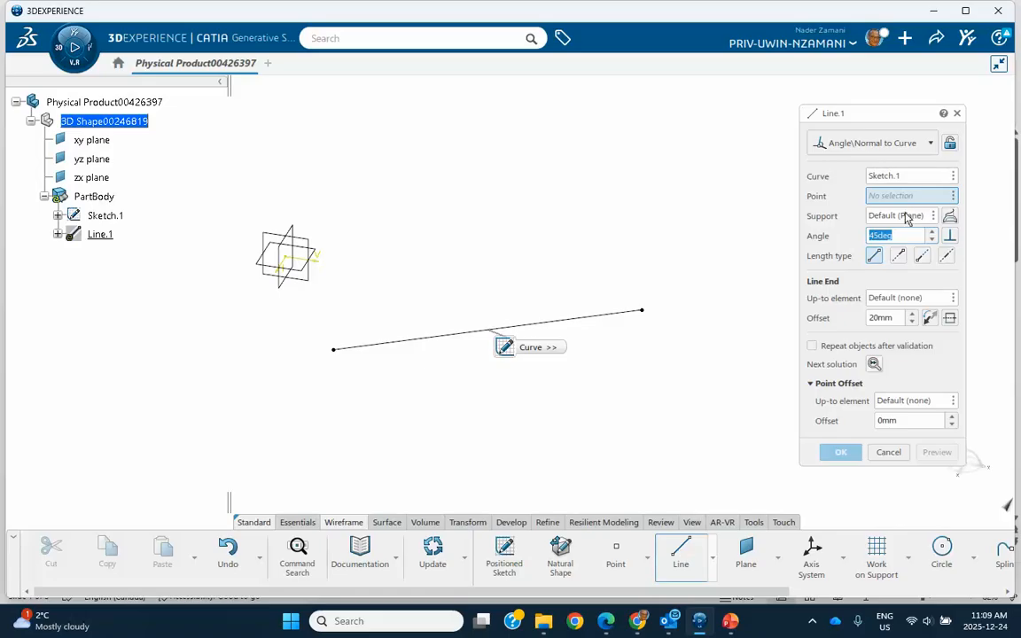
{"action": "left_click", "coordinate": [335, 349]}
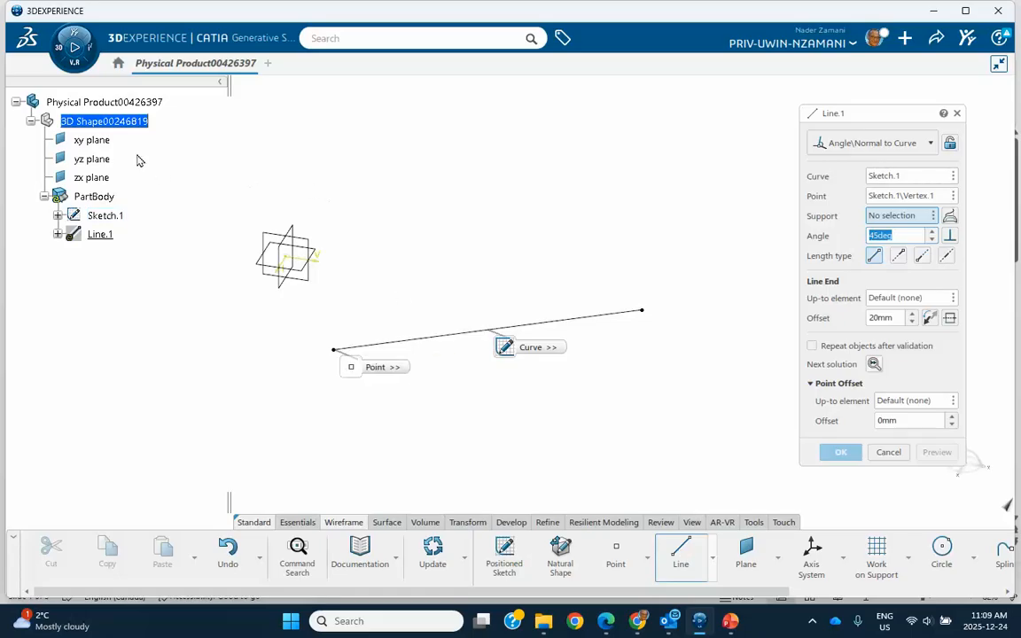
{"action": "left_click", "coordinate": [94, 140]}
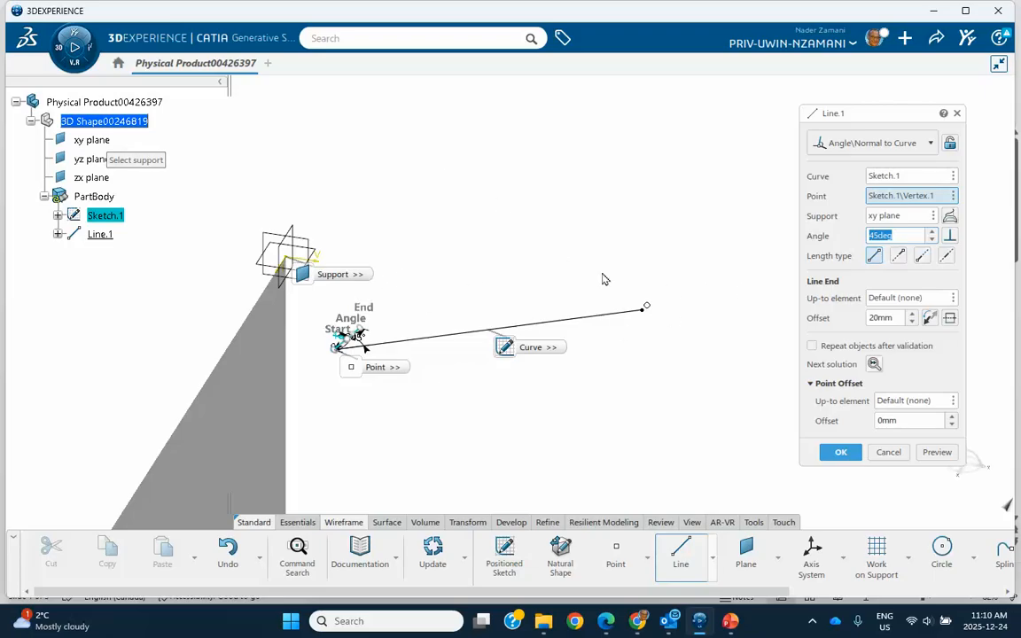
- Set the new line's angle to 51deg with an end offset of 59 mm, and try making it normal to the curve
{"action": "middle_click_drag", "start_coordinate": [479, 420], "coordinate": [465, 370]}
{"action": "middle_click_drag", "start_coordinate": [394, 387], "coordinate": [526, 404]}
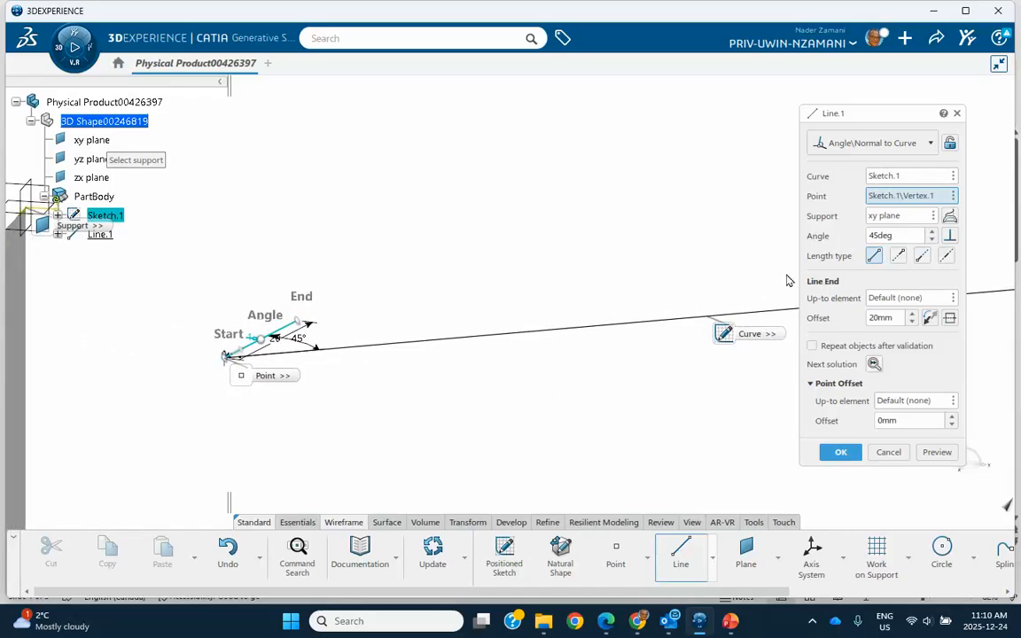
{"action": "left_click", "coordinate": [932, 232]}
{"action": "left_click", "coordinate": [932, 232]}
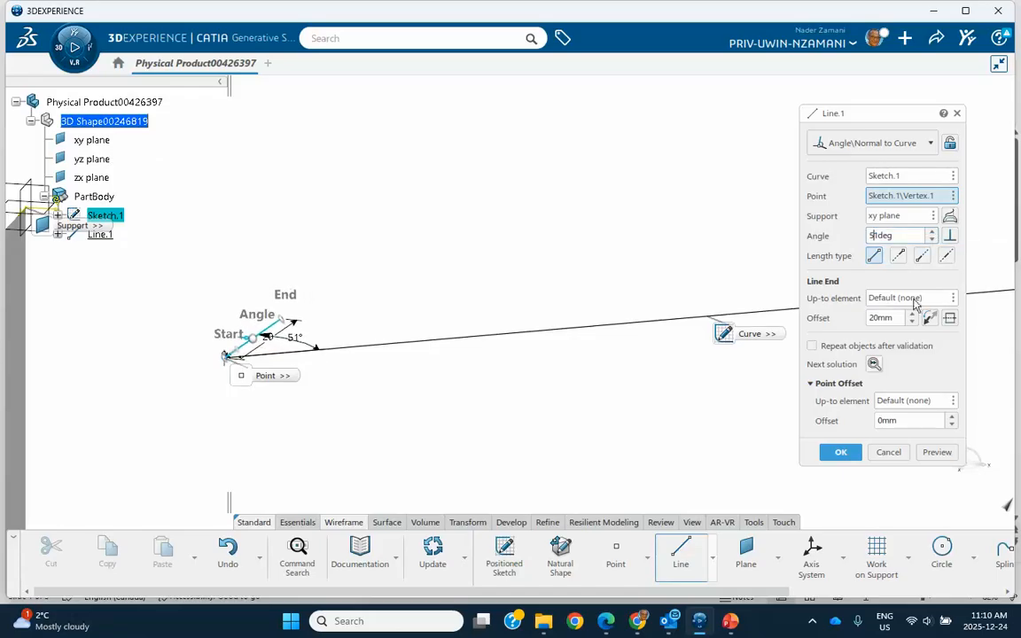
{"action": "left_click_drag", "start_coordinate": [914, 317], "coordinate": [914, 319]}
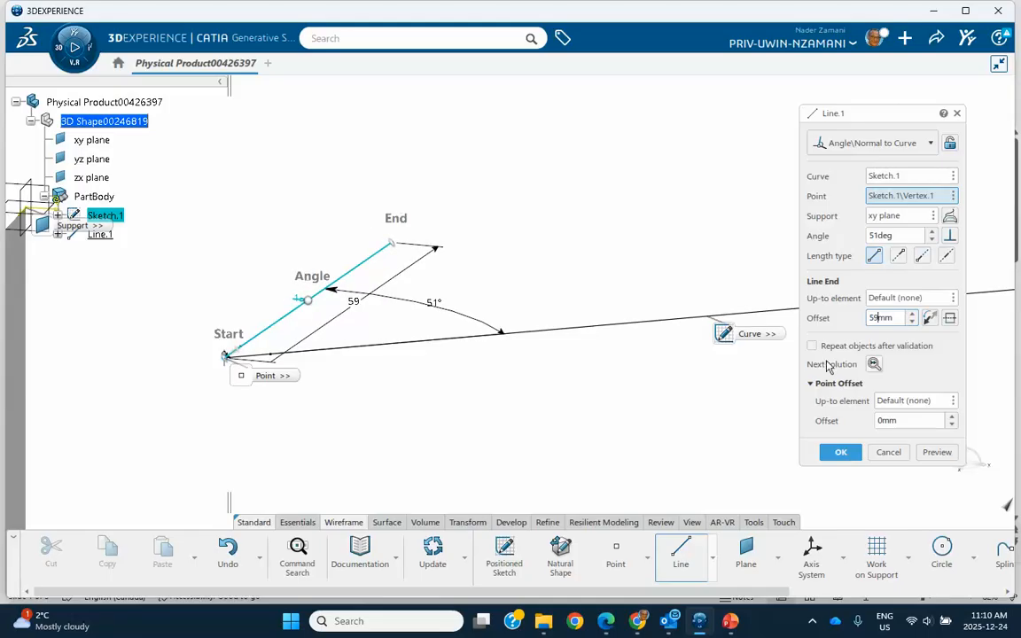
{"action": "left_click", "coordinate": [950, 237]}
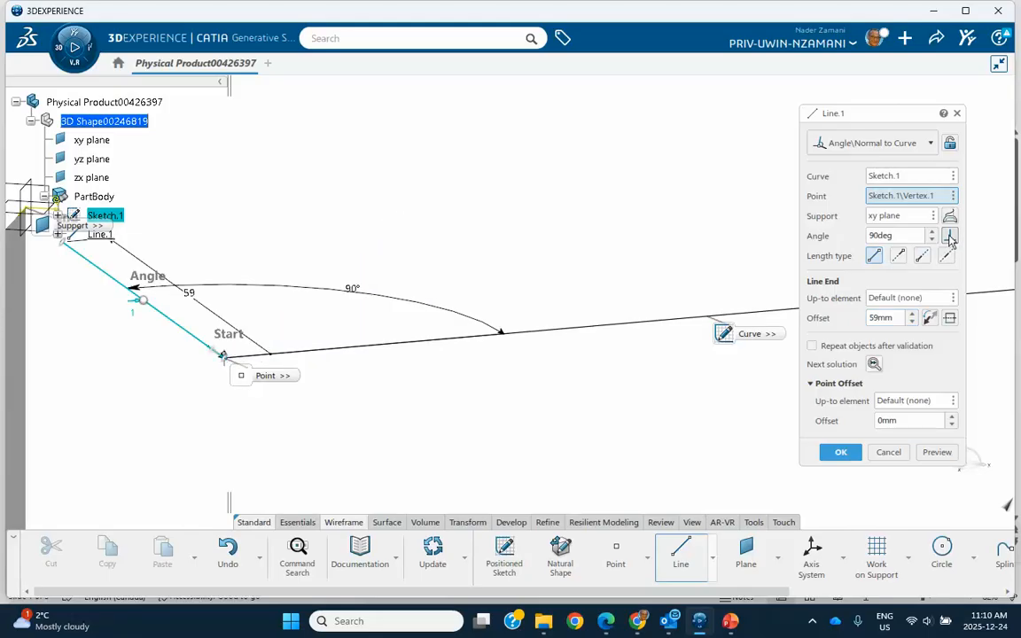
- Set the line's angle to 45deg and its point offset to 10 mm, and create the line
{"action": "left_click_drag", "start_coordinate": [900, 237], "coordinate": [836, 244]}
{"action": "type", "text": "45"}
{"action": "key", "text": "Return"}
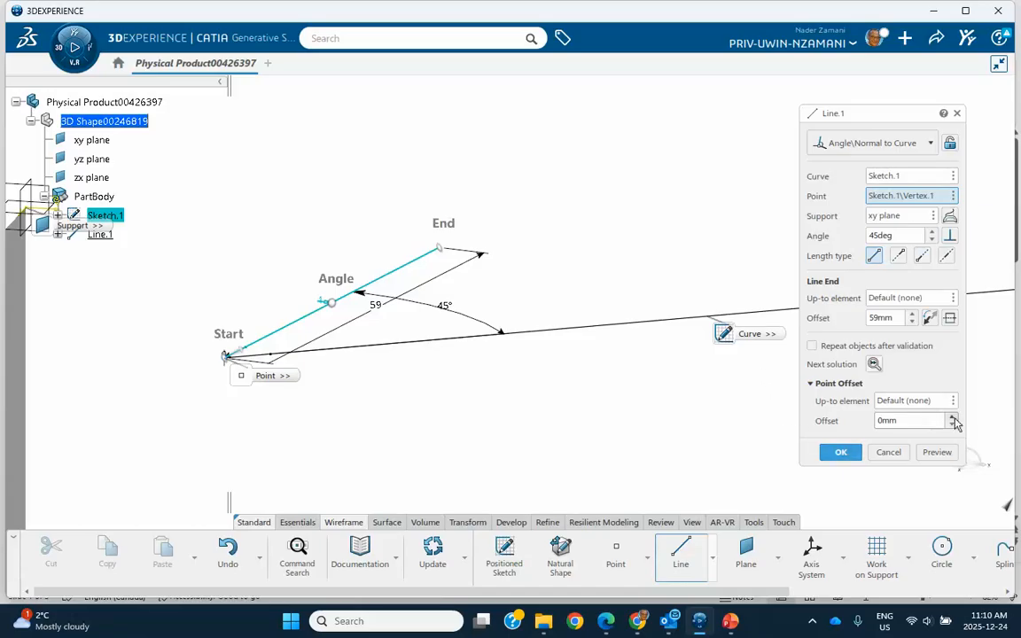
{"action": "left_click_drag", "start_coordinate": [953, 420], "coordinate": [953, 420]}
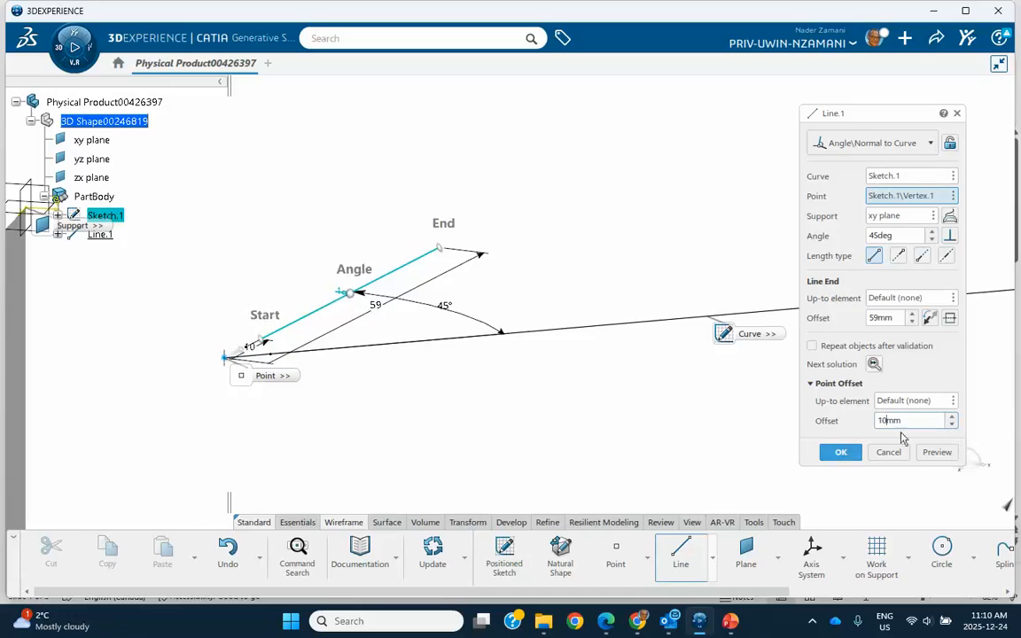
{"action": "left_click", "coordinate": [842, 453]}
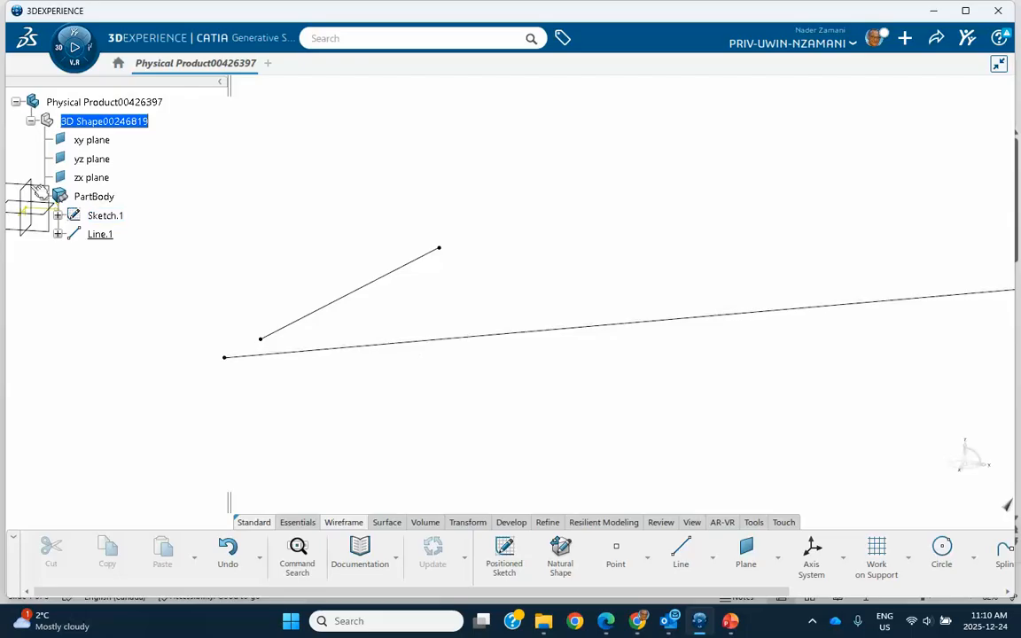
- Delete Line.1 and its reference Sketch.1 from the PartBody
{"action": "right_click", "coordinate": [110, 234]}
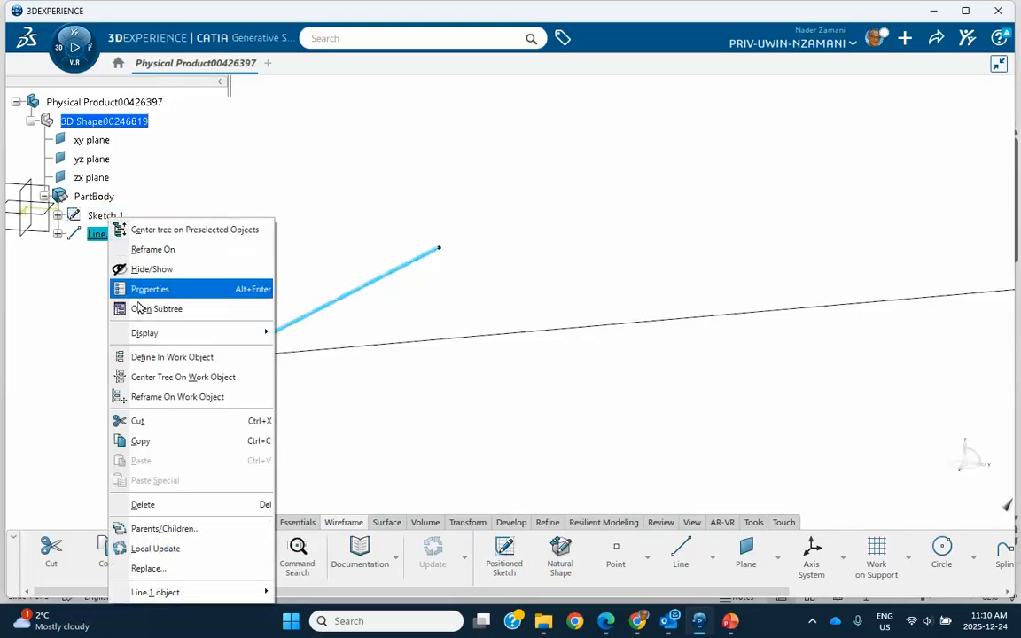
{"action": "left_click", "coordinate": [141, 505]}
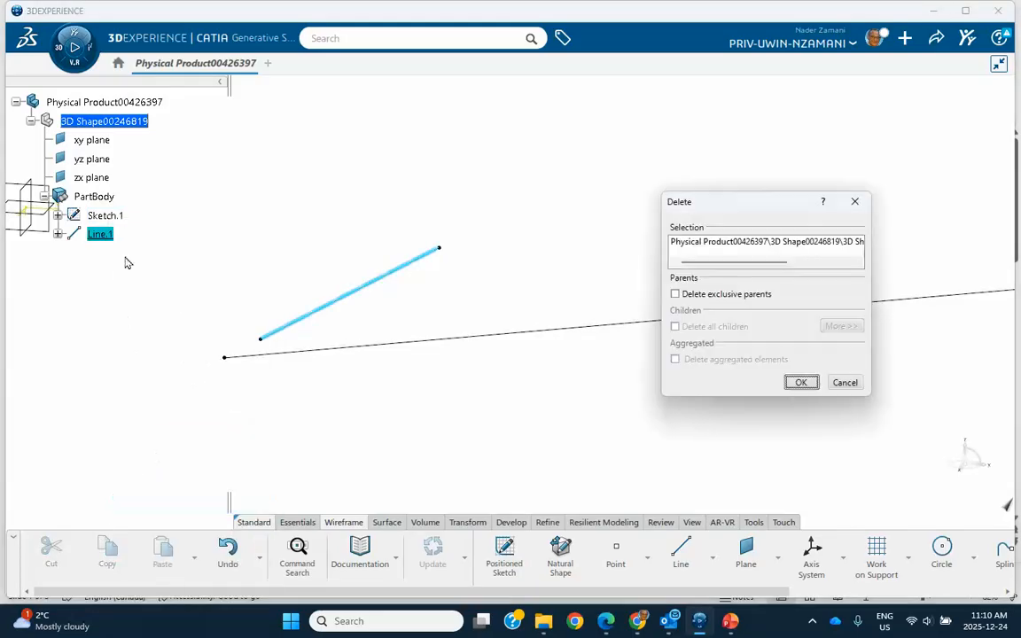
{"action": "left_click", "coordinate": [801, 383]}
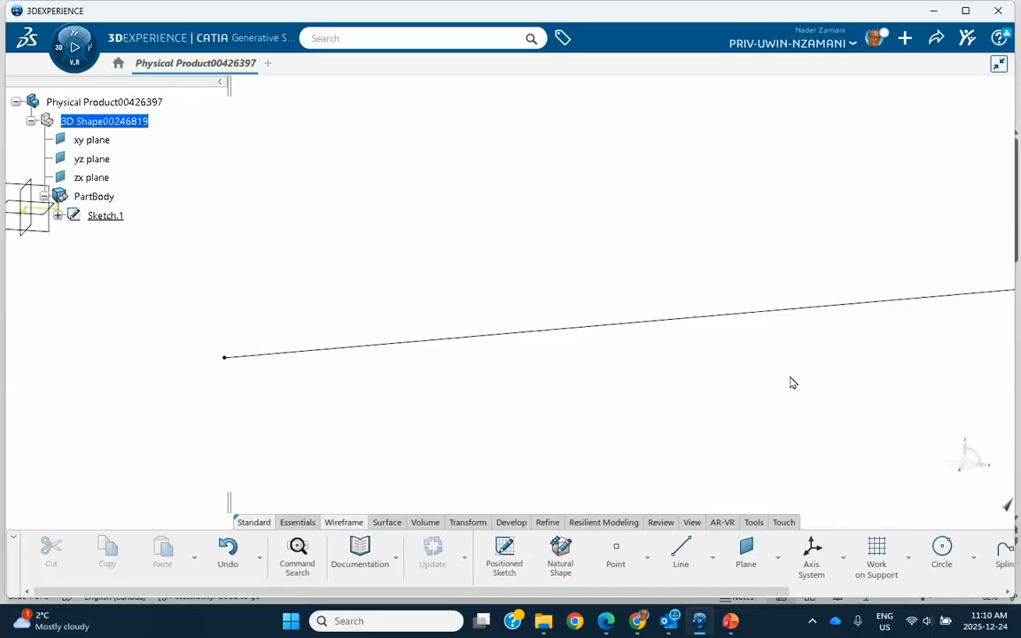
{"action": "right_click", "coordinate": [106, 216]}
{"action": "left_click", "coordinate": [325, 222]}
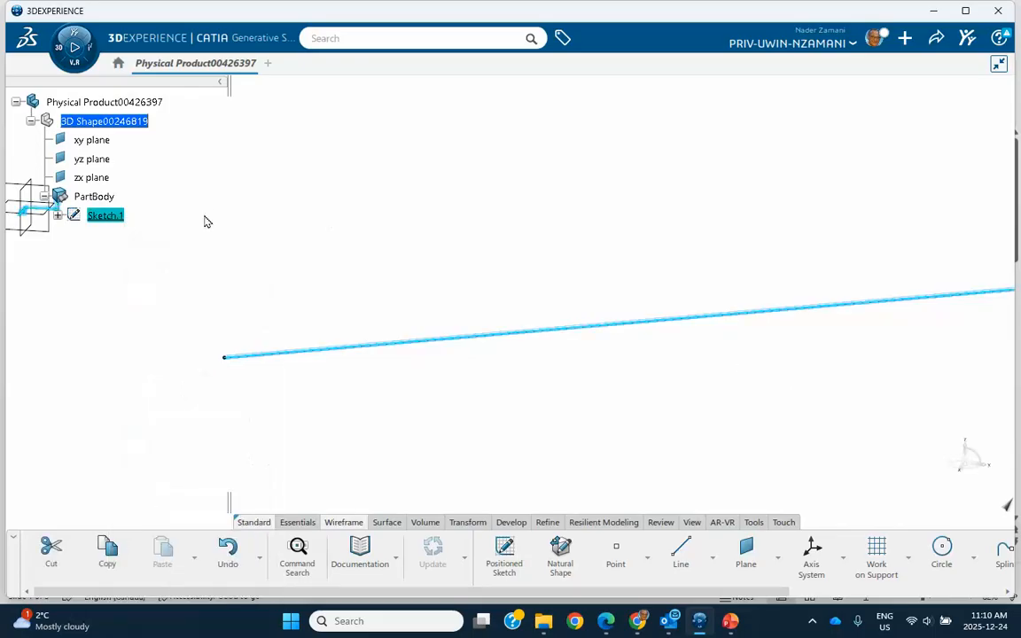
{"action": "right_click", "coordinate": [100, 217]}
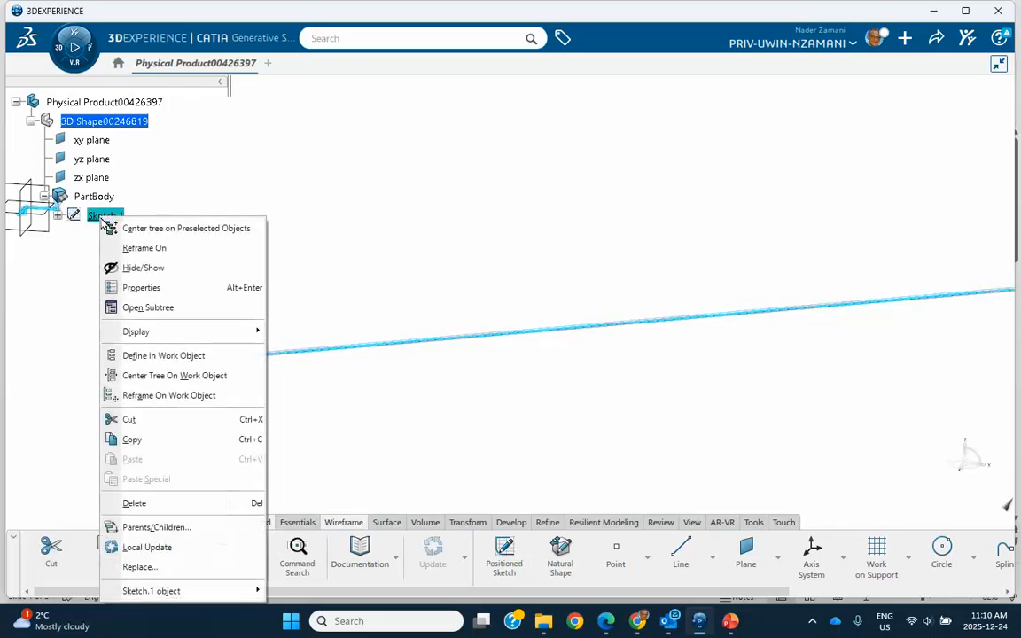
{"action": "left_click", "coordinate": [138, 503]}
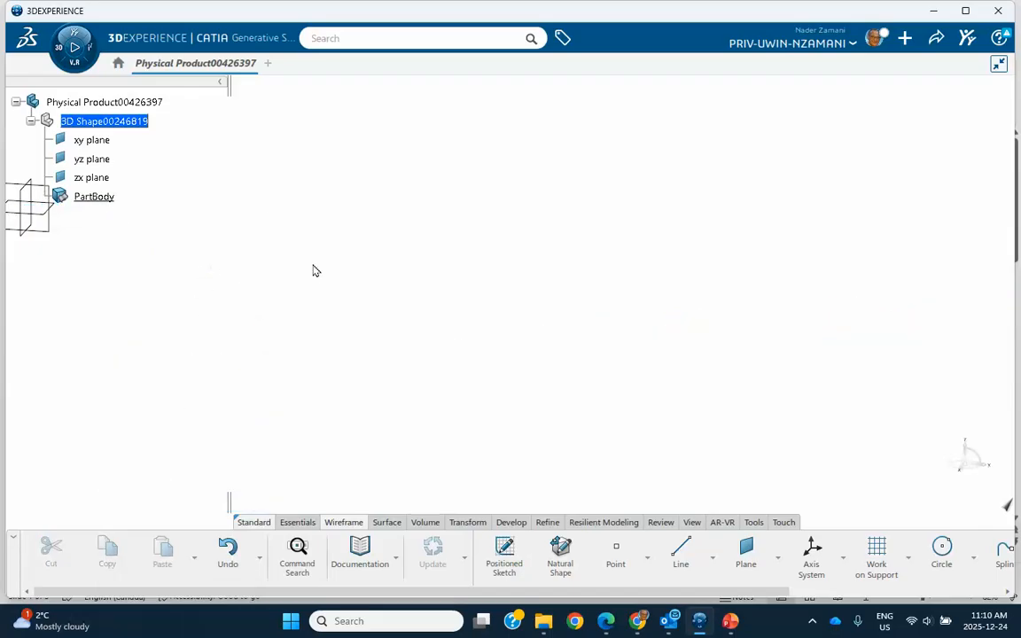
- Sketch an S-shaped spline through four points, about 130 mm wide, on the xy plane beside the origin, and exit the sketch
{"action": "middle_click_drag", "start_coordinate": [230, 247], "coordinate": [205, 320]}
{"action": "left_click", "coordinate": [107, 141]}
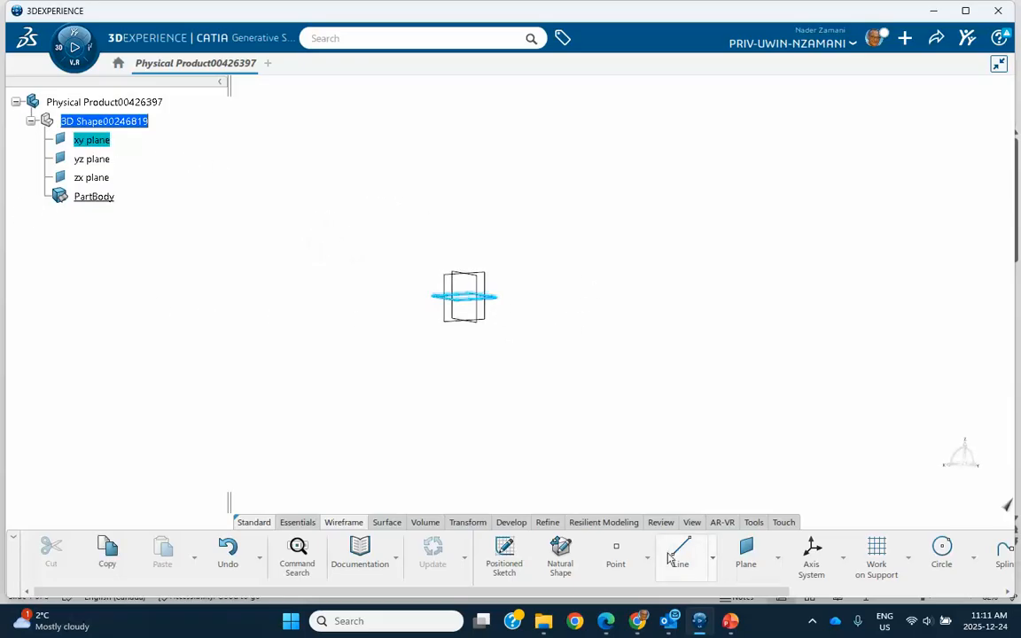
{"action": "left_click", "coordinate": [293, 525]}
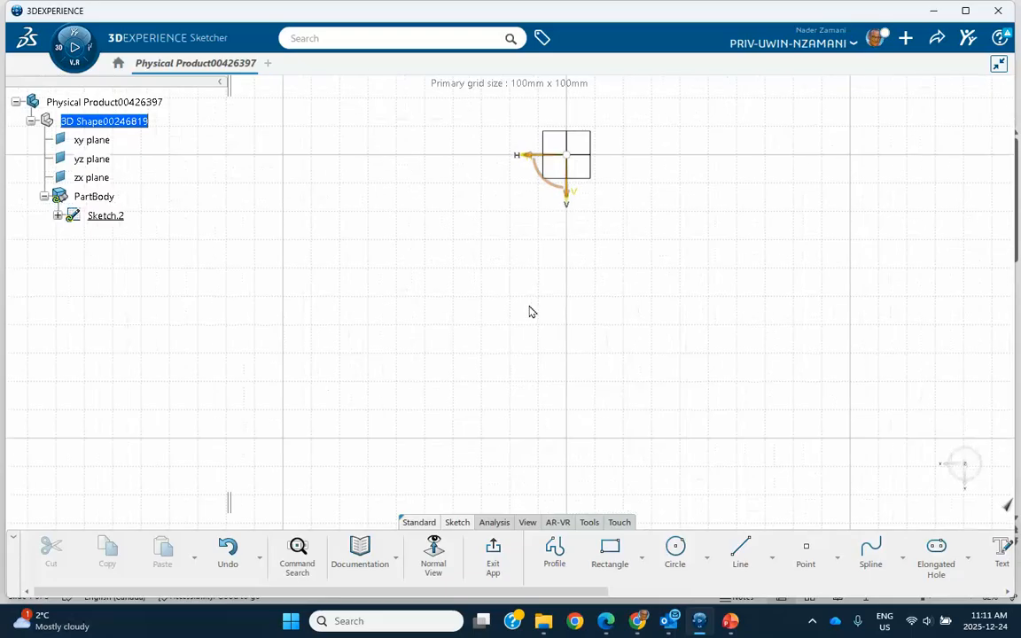
{"action": "middle_click_drag", "start_coordinate": [439, 395], "coordinate": [381, 366]}
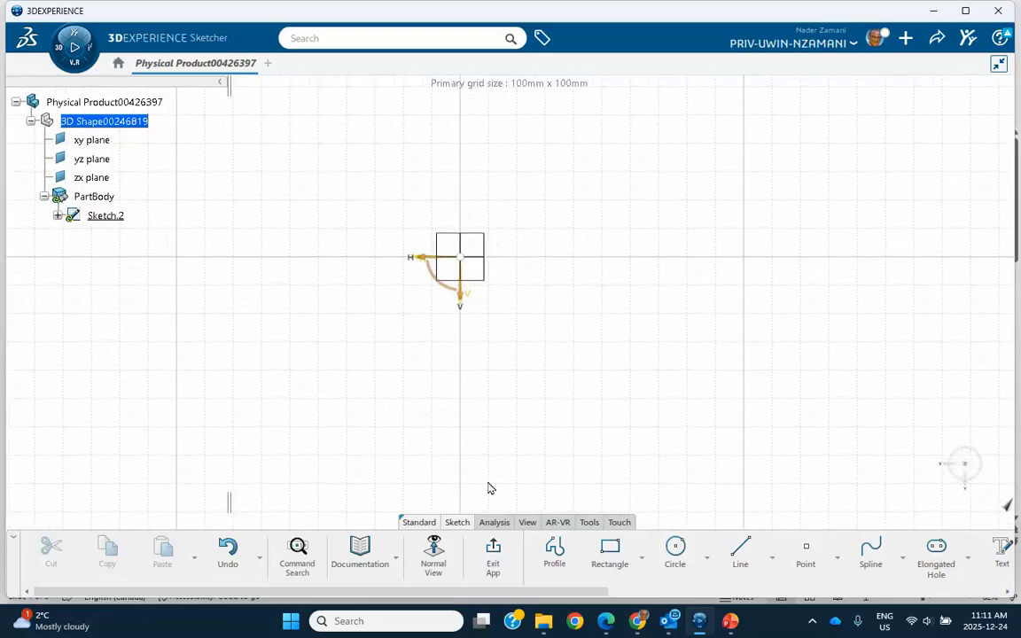
{"action": "left_click", "coordinate": [871, 552]}
{"action": "left_click", "coordinate": [541, 415]}
{"action": "left_click", "coordinate": [626, 335]}
{"action": "left_click", "coordinate": [798, 334]}
{"action": "double_click", "coordinate": [920, 300]}
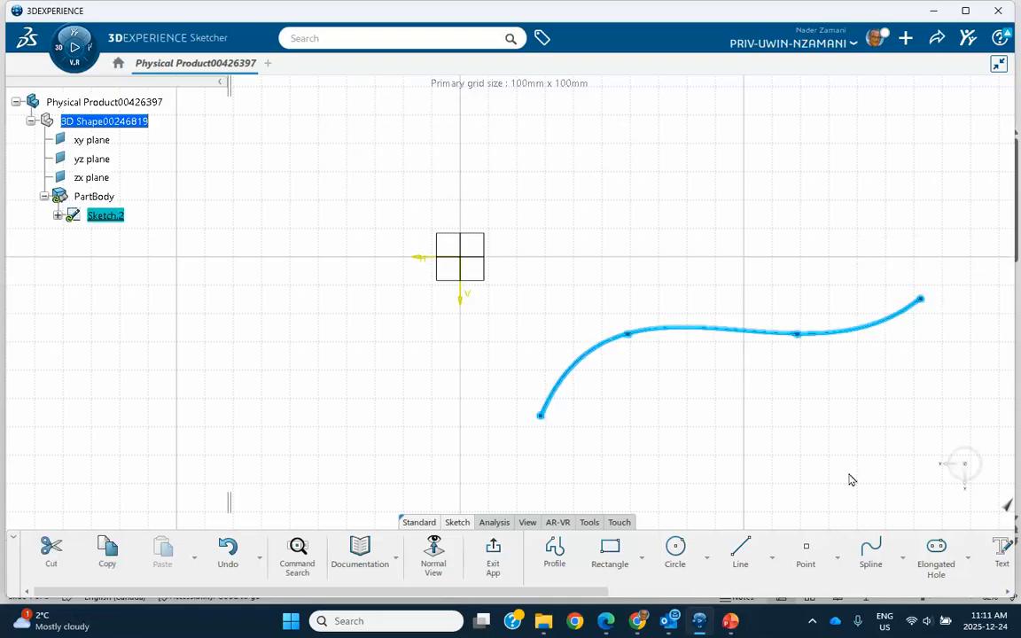
{"action": "left_click", "coordinate": [493, 557]}
{"action": "left_click", "coordinate": [592, 450]}
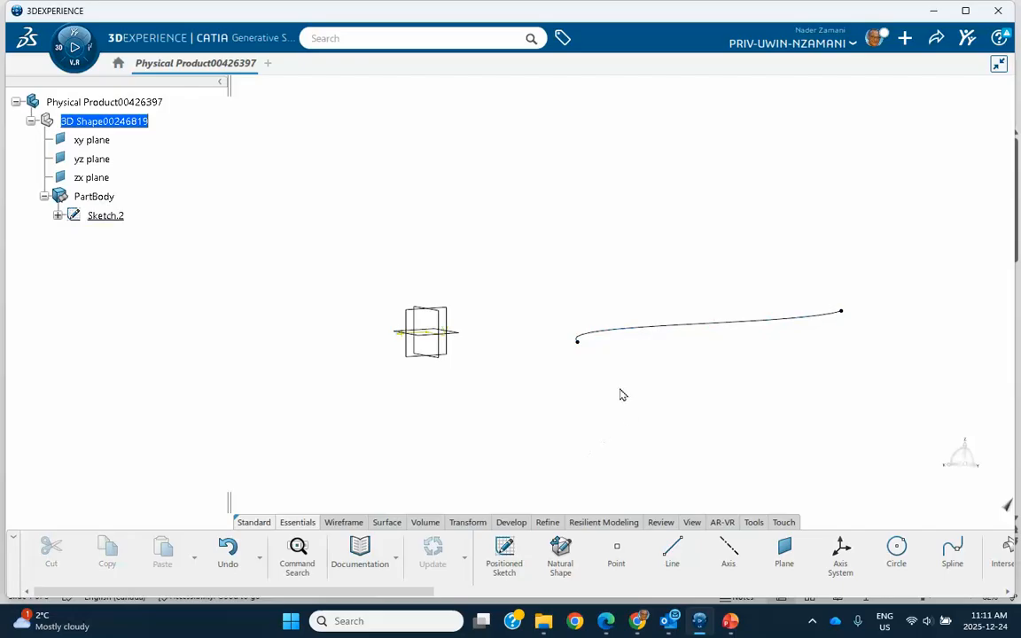
- Create an On curve point on the spline, about a third of the way from the end nearest the origin
{"action": "mouse_move", "coordinate": [682, 358]}
{"action": "middle_mouse_down"}
{"action": "mouse_move", "coordinate": [675, 426]}
{"action": "mouse_move", "coordinate": [647, 426]}
{"action": "mouse_move", "coordinate": [641, 411]}
{"action": "mouse_move", "coordinate": [603, 426]}
{"action": "mouse_move", "coordinate": [642, 355]}
{"action": "middle_mouse_up"}
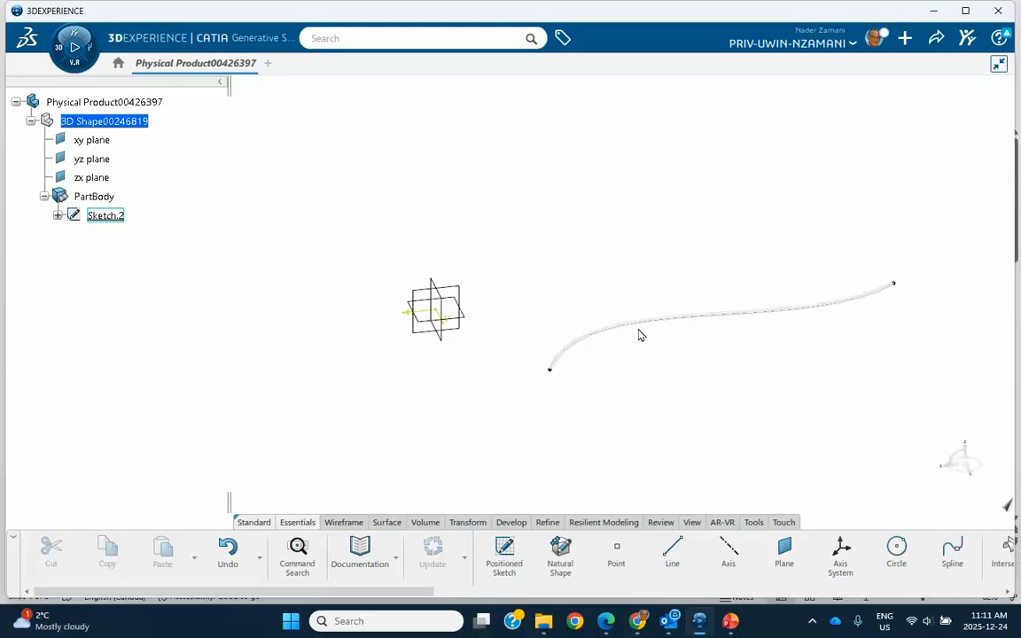
{"action": "left_click", "coordinate": [616, 551]}
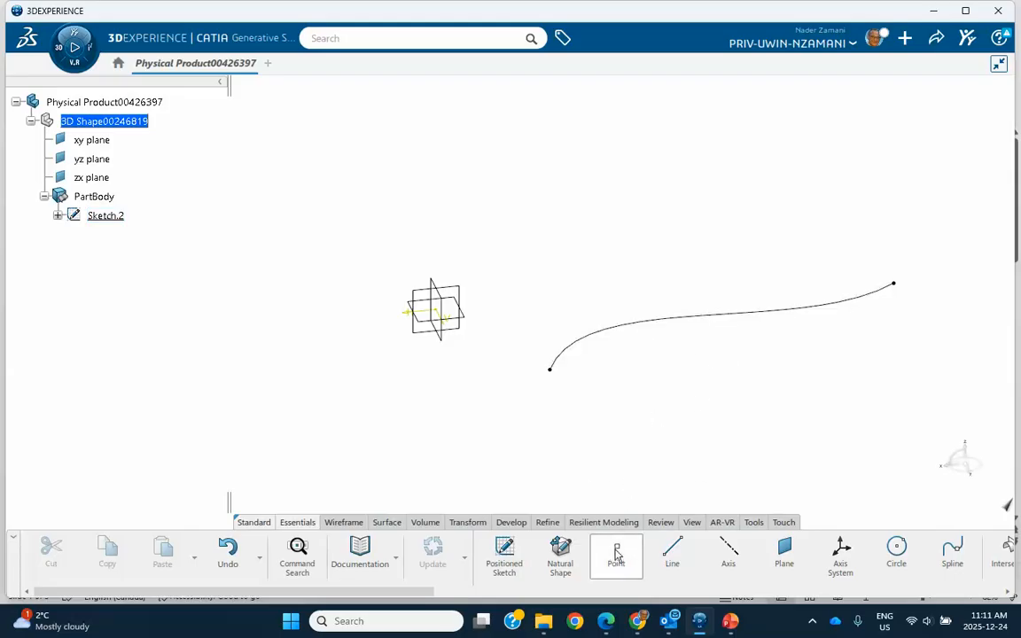
{"action": "left_click", "coordinate": [886, 161]}
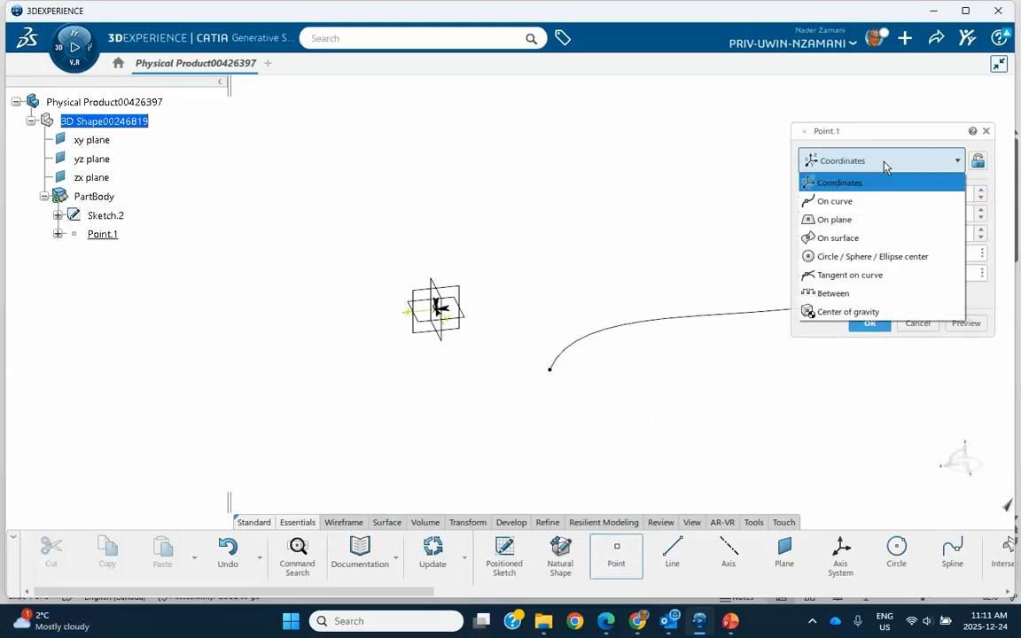
{"action": "left_click", "coordinate": [829, 199]}
{"action": "left_click", "coordinate": [670, 319]}
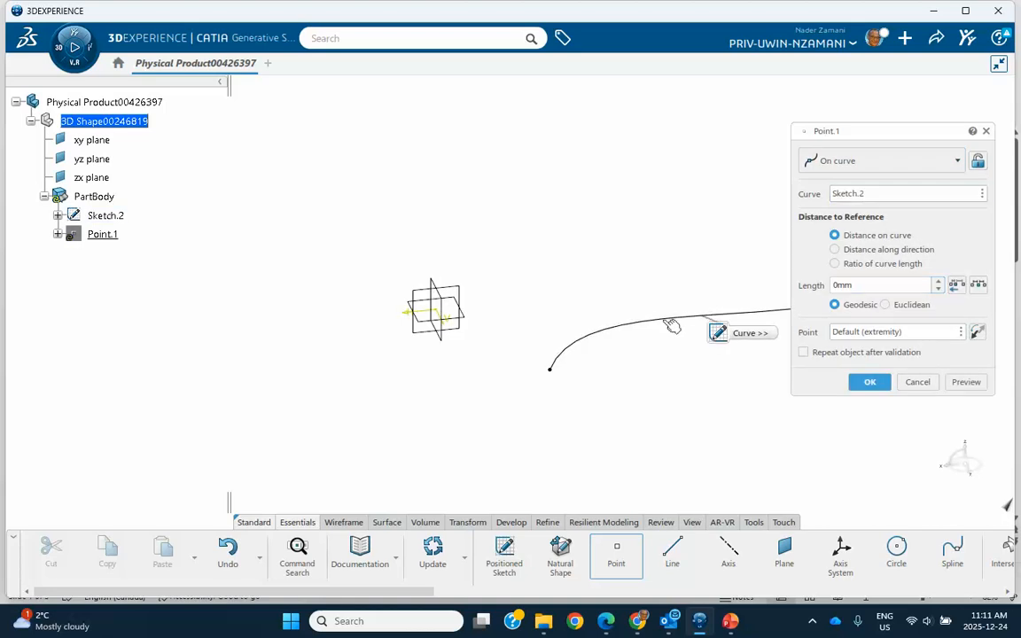
{"action": "left_click", "coordinate": [871, 382]}
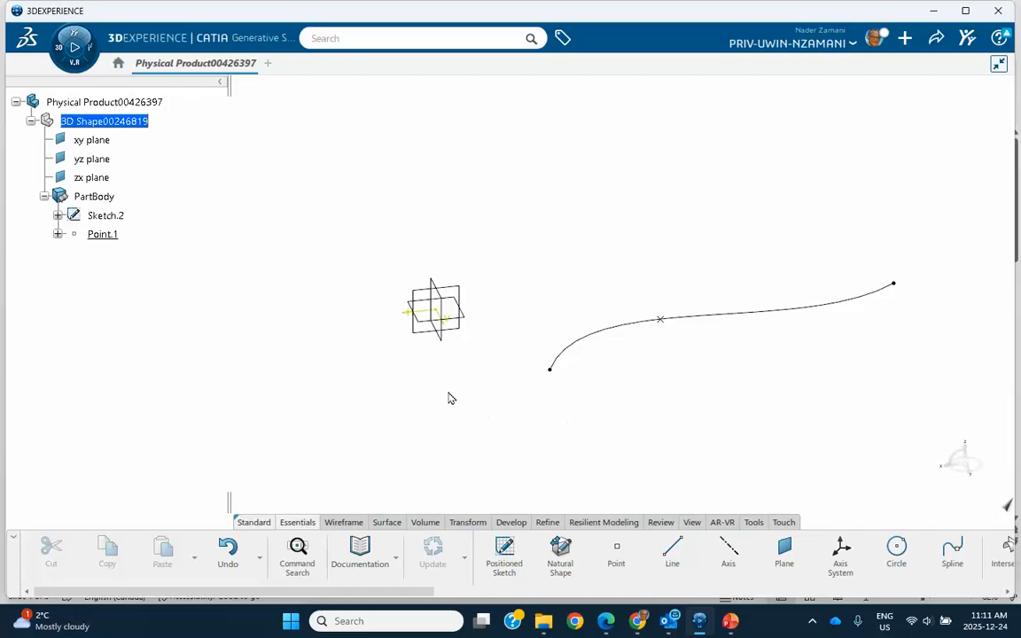
- Start an Angle/Normal to Curve line with the spline as its curve and the point on the spline as its point
{"action": "left_click", "coordinate": [671, 554]}
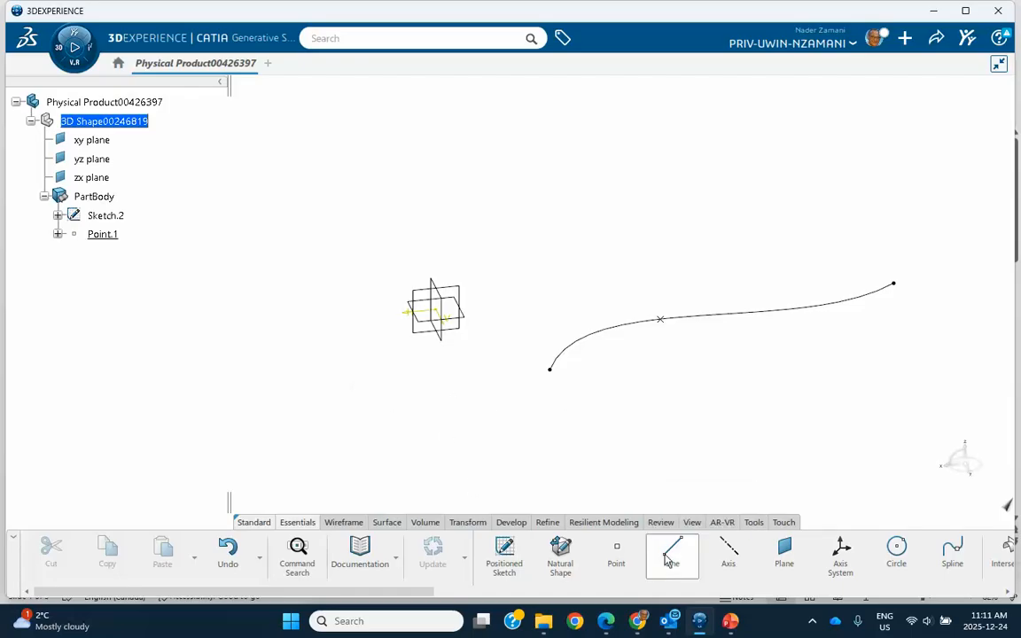
{"action": "middle_click_drag", "start_coordinate": [558, 216], "coordinate": [440, 219]}
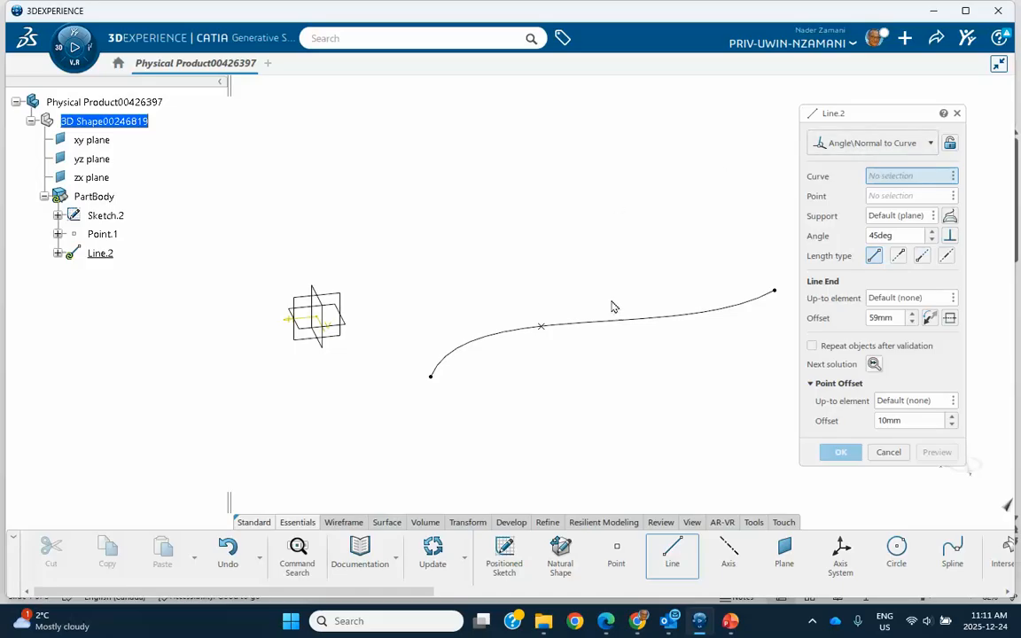
{"action": "left_click", "coordinate": [628, 324]}
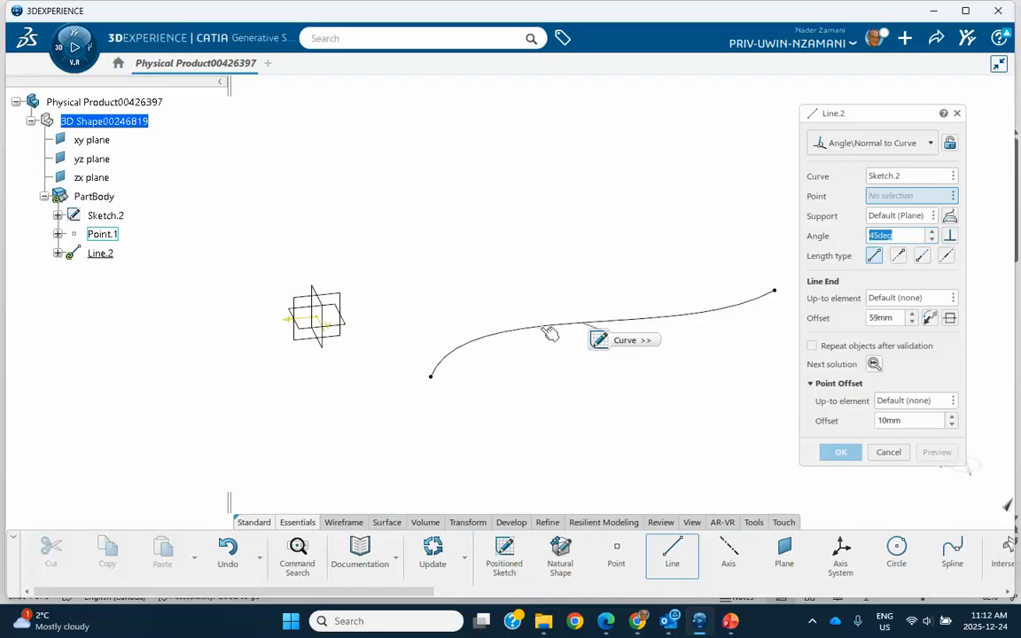
{"action": "left_click", "coordinate": [542, 325]}
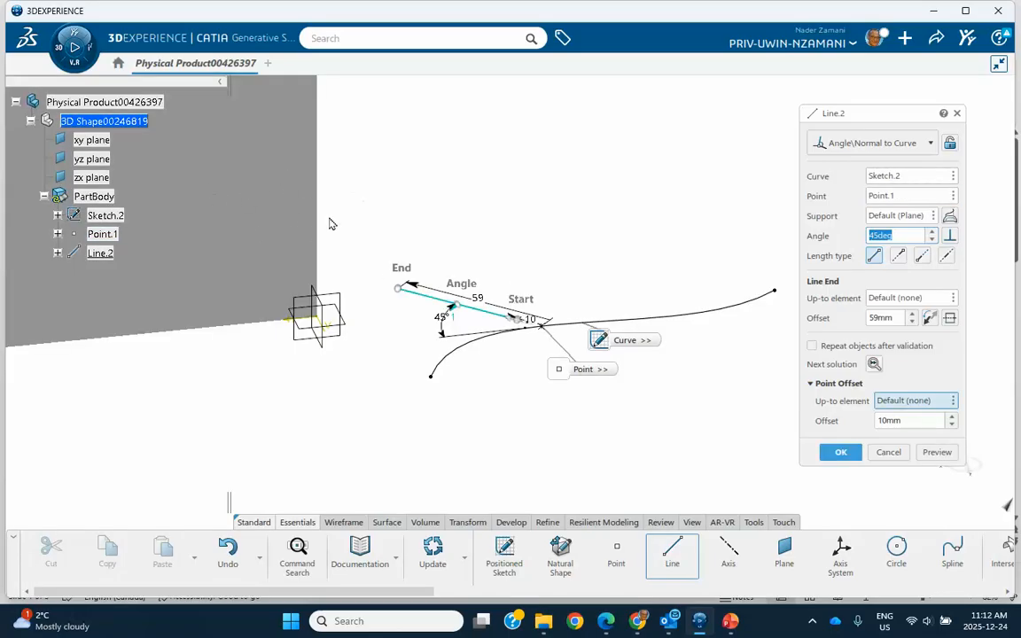
{"action": "middle_click_drag", "start_coordinate": [248, 226], "coordinate": [380, 235]}
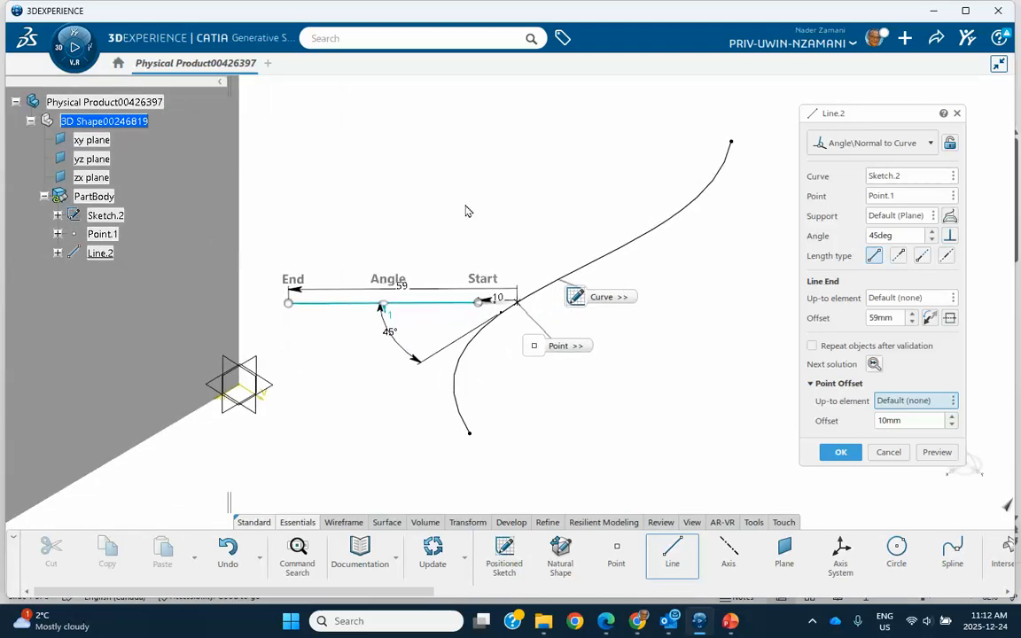
- Set the xy plane as the line's support
{"action": "left_click", "coordinate": [889, 220]}
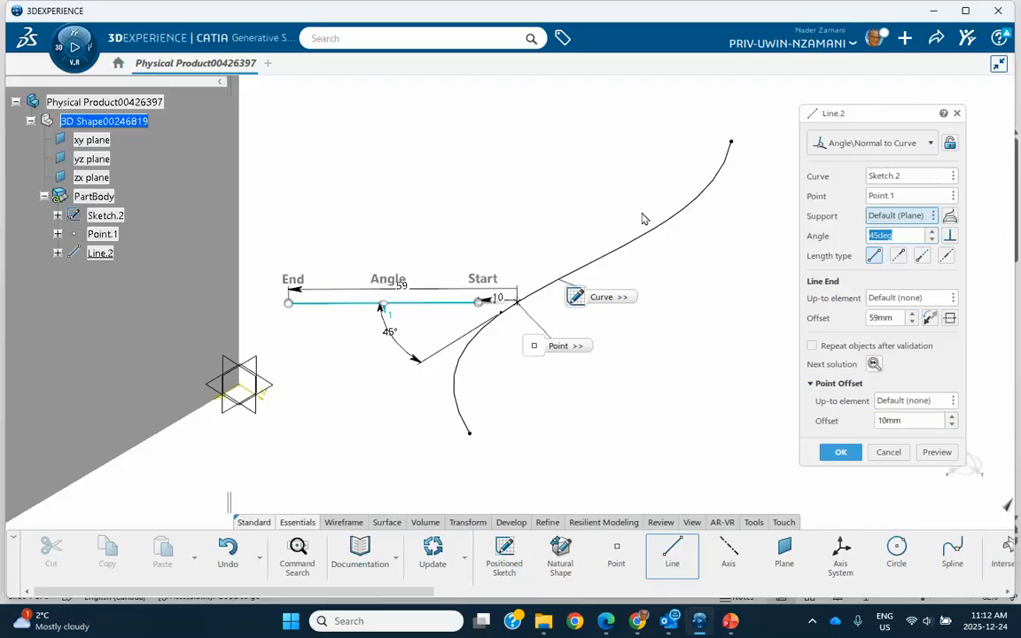
{"action": "left_click", "coordinate": [99, 141]}
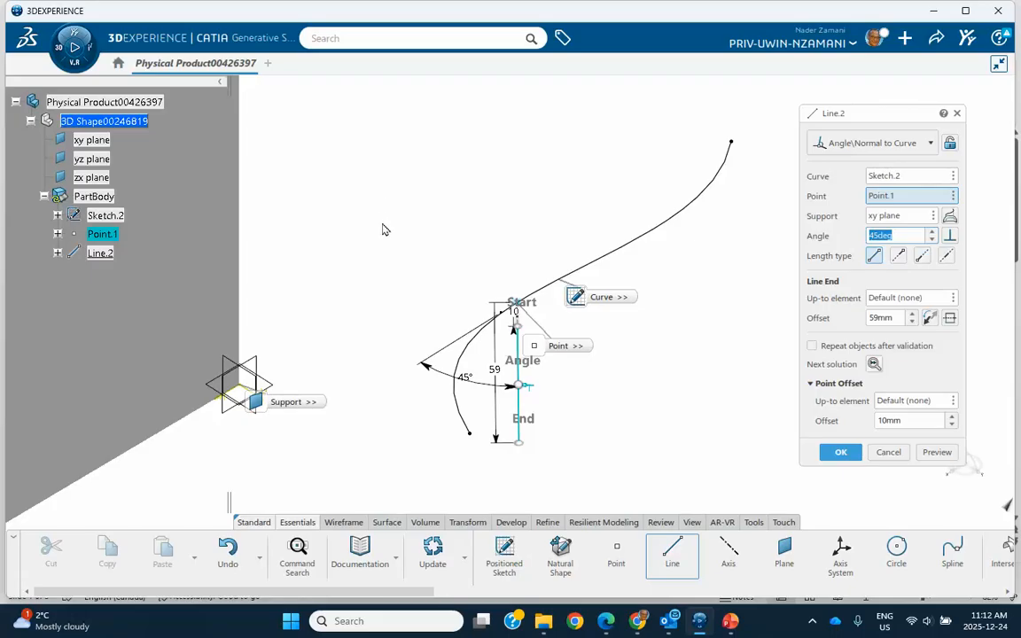
{"action": "middle_click_drag", "start_coordinate": [583, 428], "coordinate": [547, 323]}
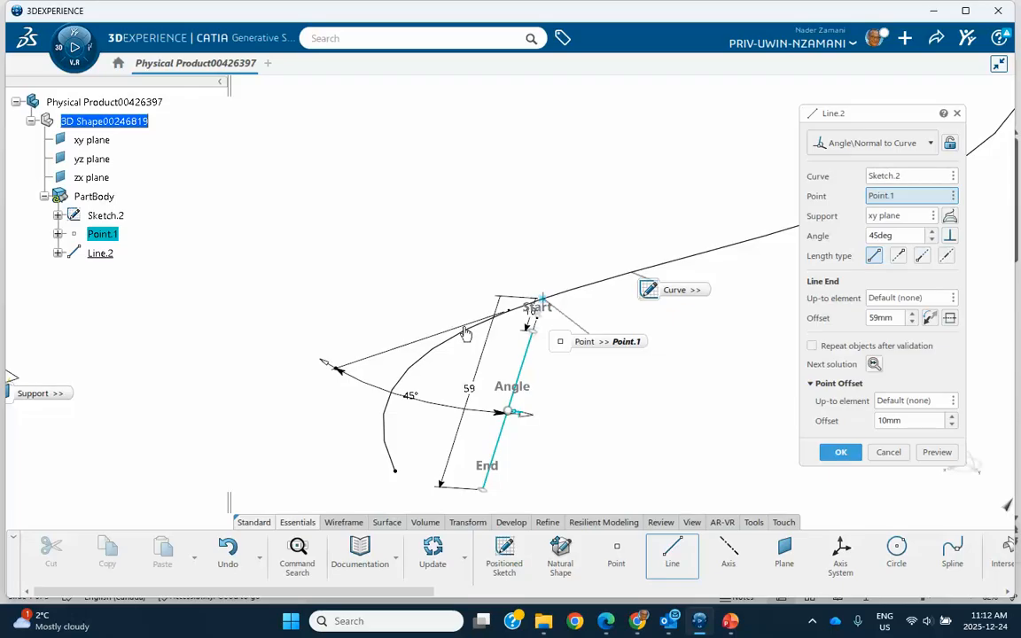
- Try a 54deg angle, switch the line to 90deg, normal to the spline, and create it
{"action": "left_click", "coordinate": [932, 235]}
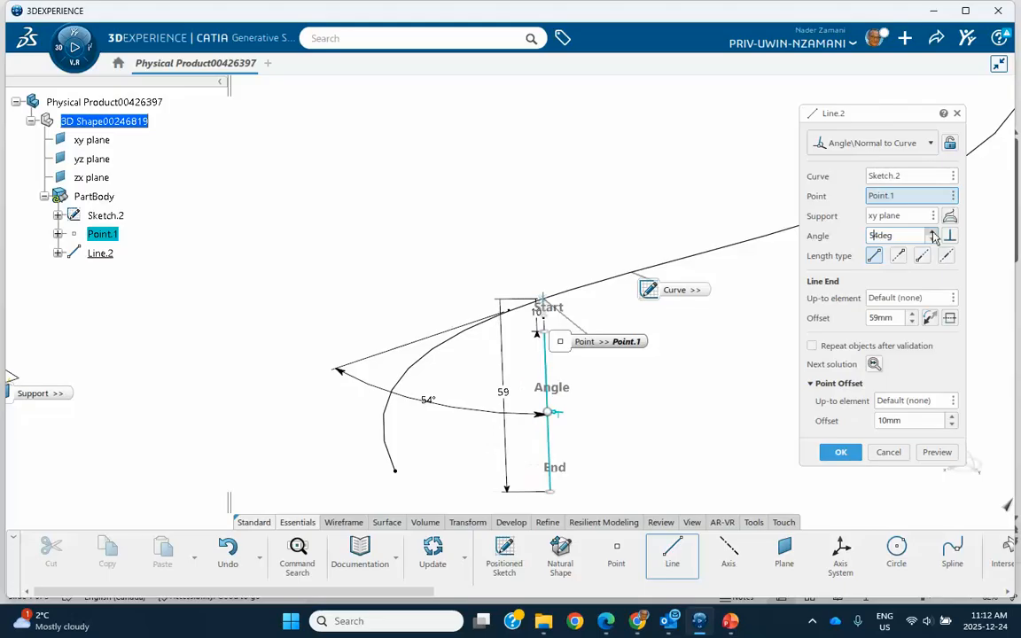
{"action": "left_click", "coordinate": [929, 318]}
{"action": "left_click", "coordinate": [929, 319]}
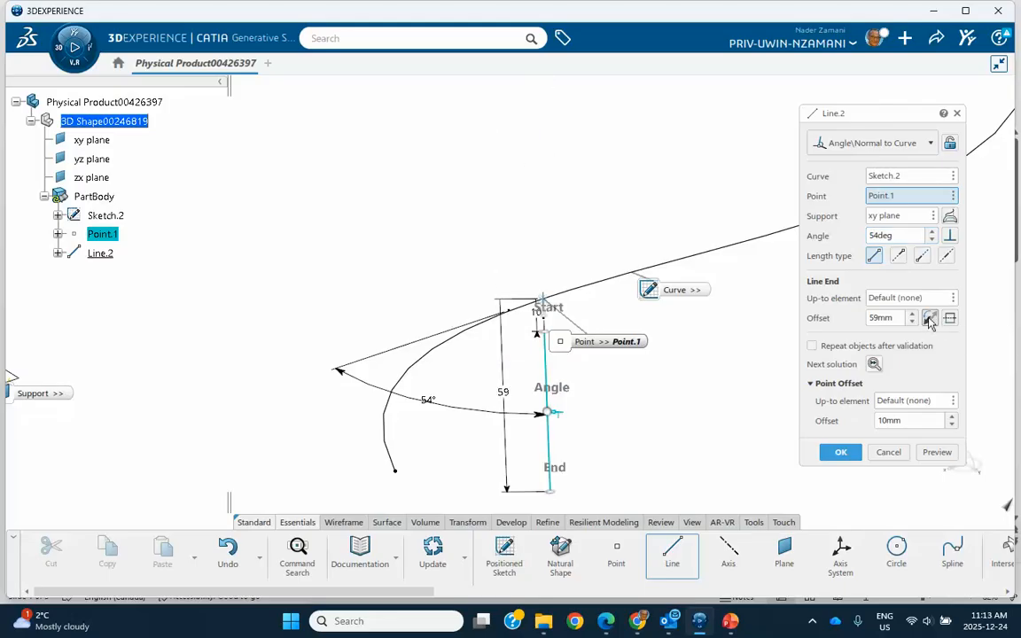
{"action": "left_click", "coordinate": [949, 235]}
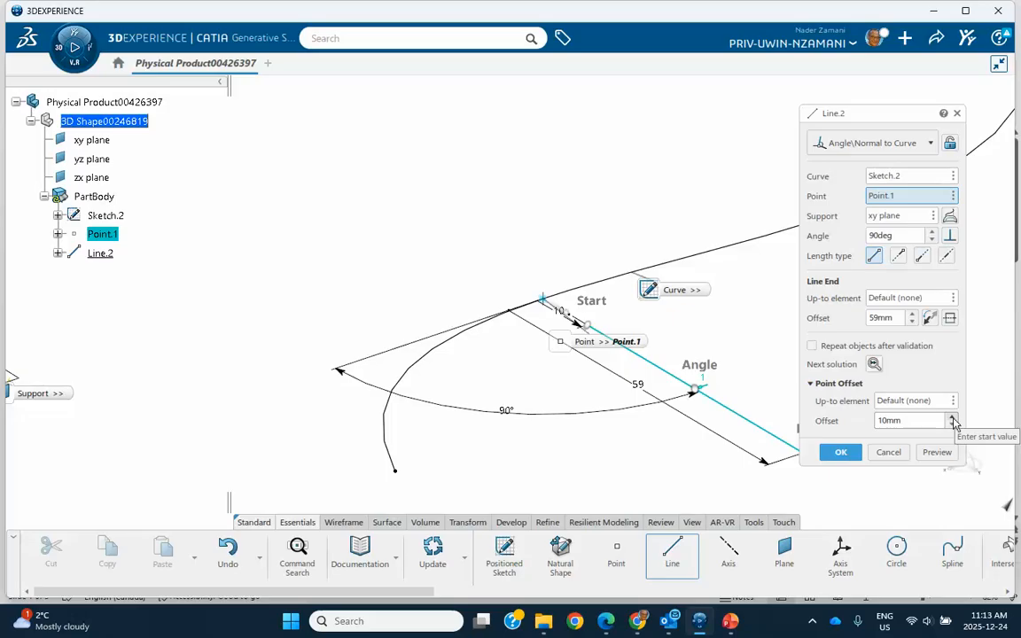
{"action": "left_click", "coordinate": [840, 452]}
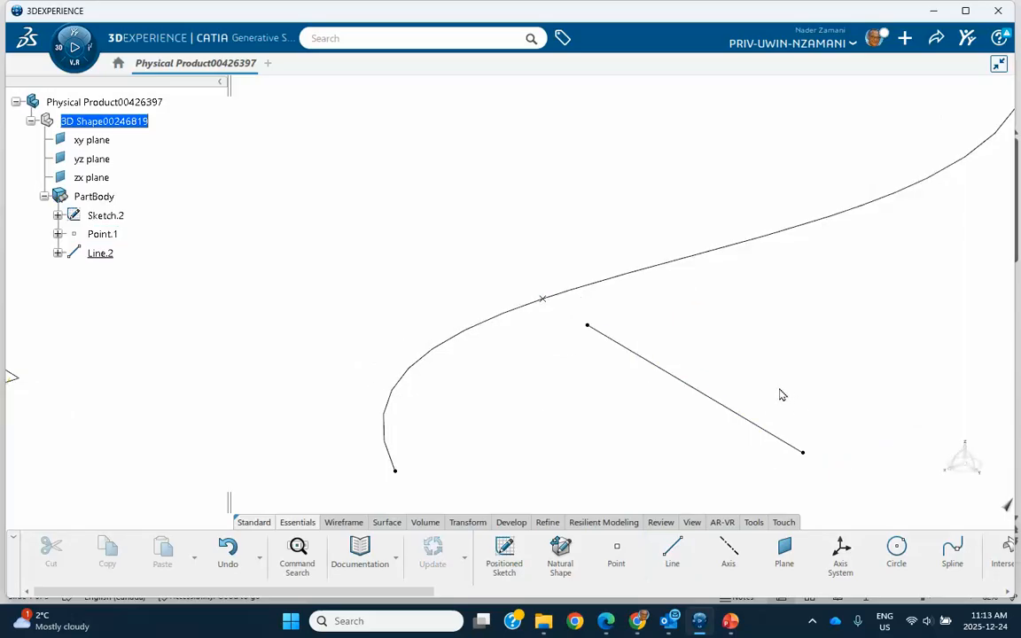
- Reopen Line.2 for editing and set its point offset to 0 mm
{"action": "left_click", "coordinate": [100, 255]}
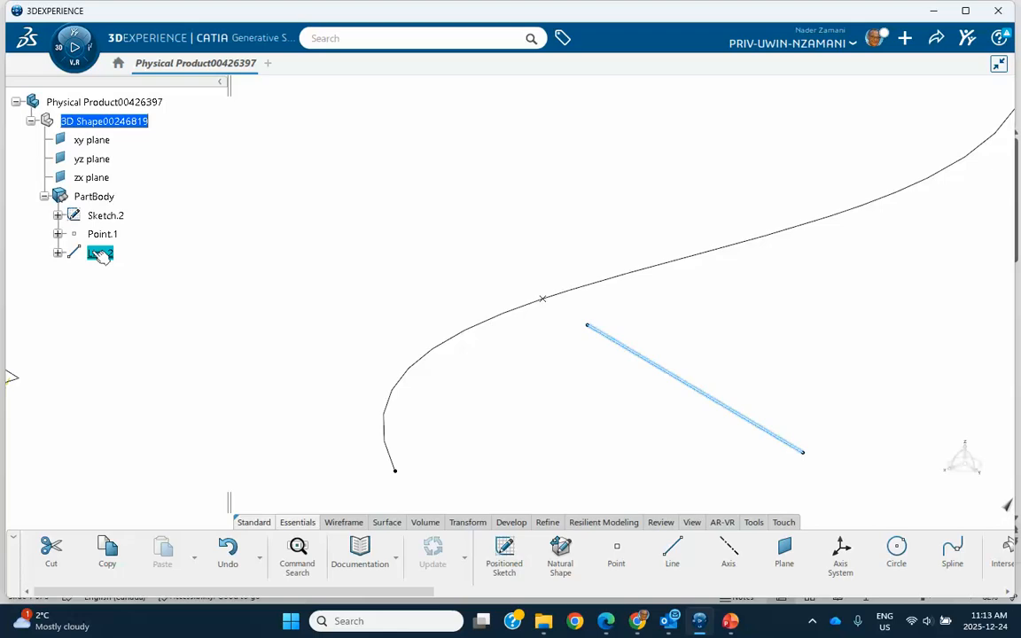
{"action": "double_click", "coordinate": [100, 255]}
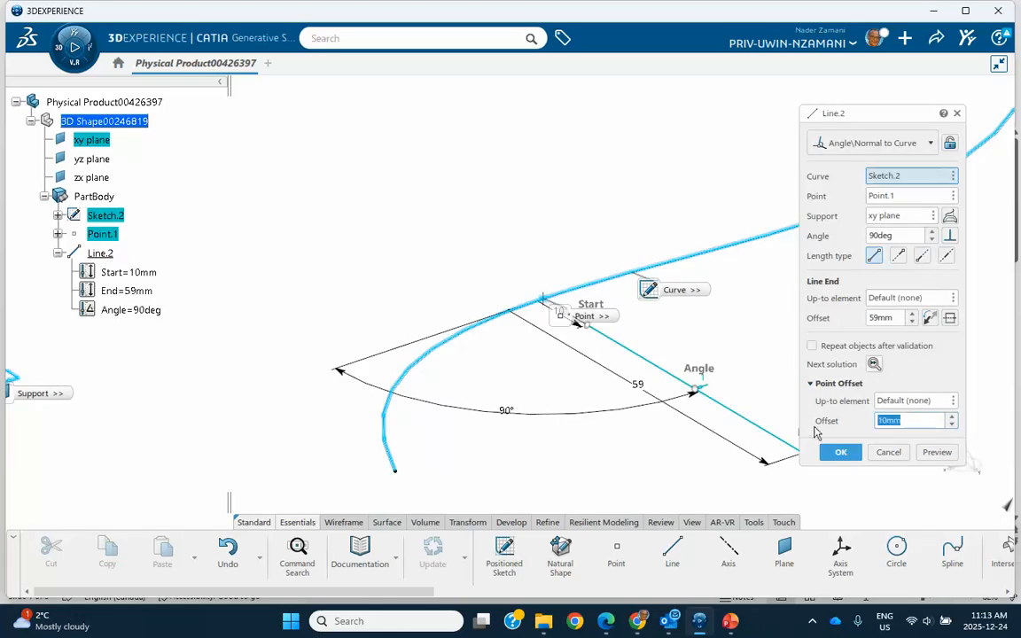
{"action": "type", "text": "0"}
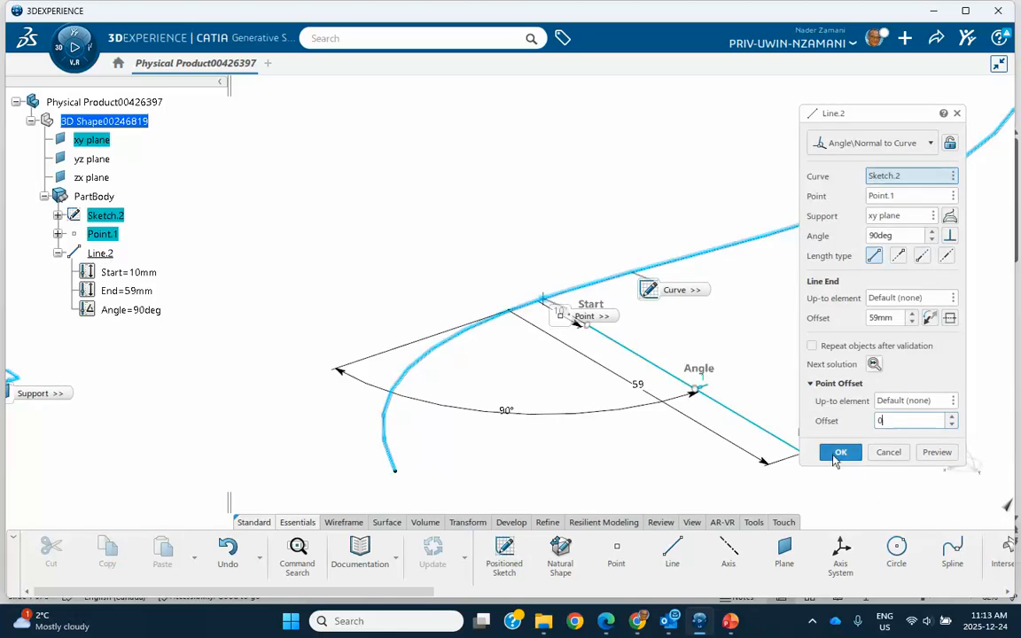
{"action": "left_click", "coordinate": [838, 454]}
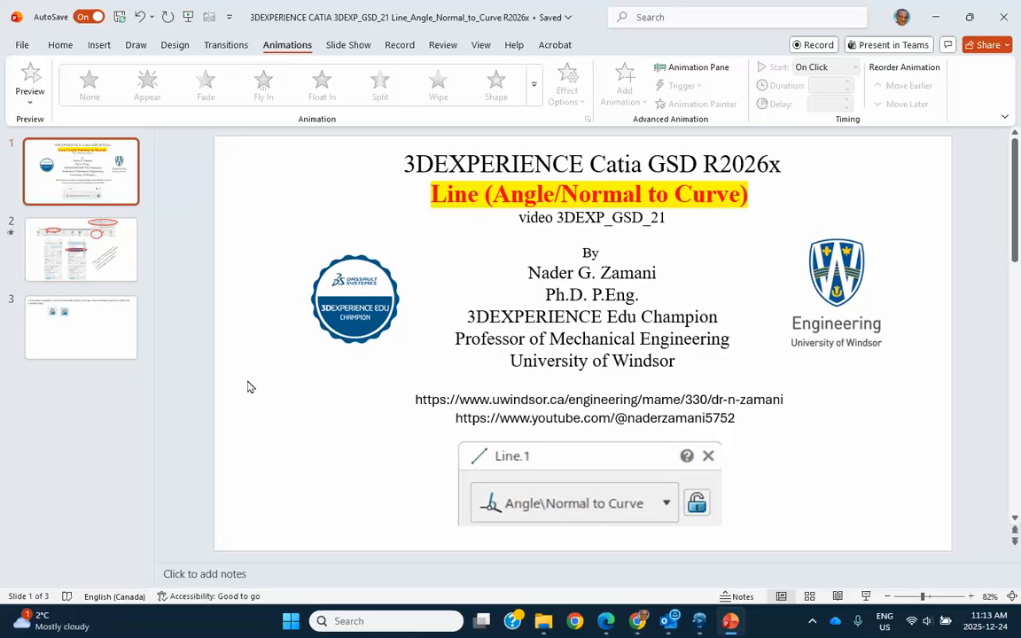
- Check the PowerPoint slide listing the three cases, return to CATIA and delete Sketch.2 with its dependent point and line
{"action": "key", "text": "Down"}
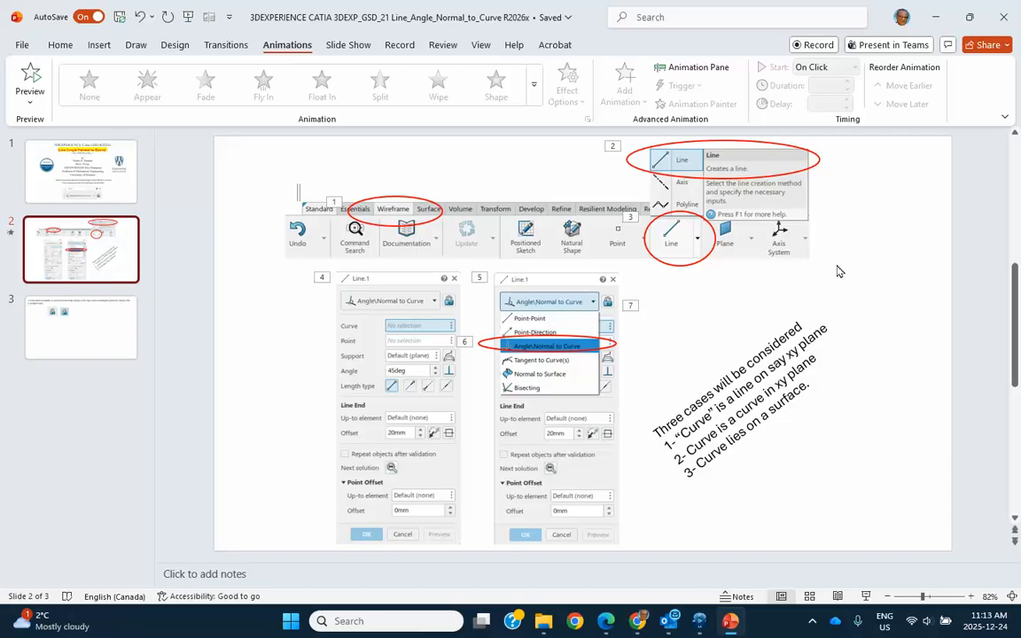
{"action": "left_click", "coordinate": [937, 20]}
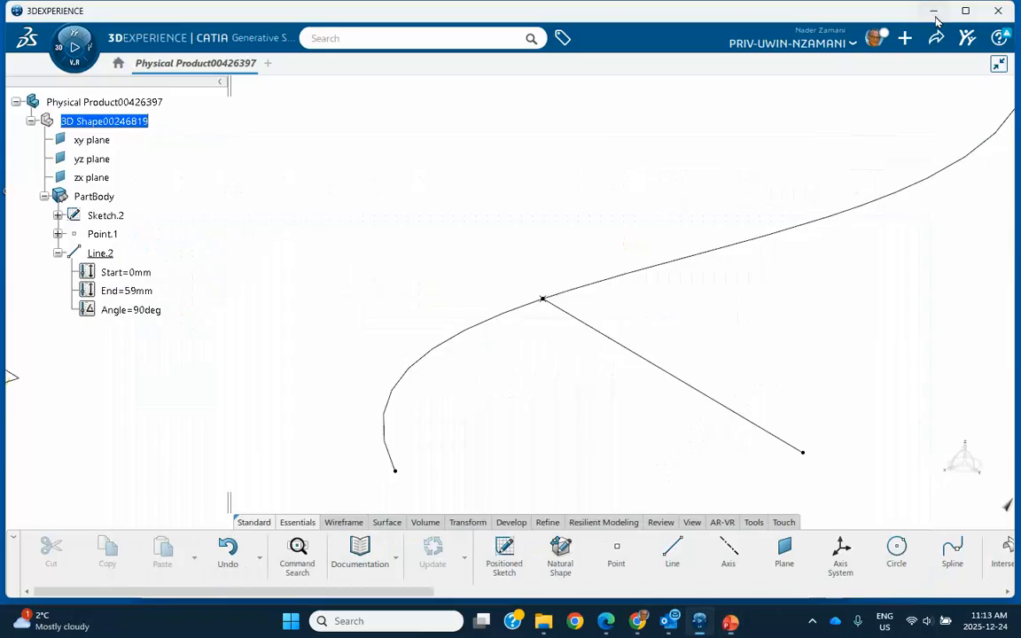
{"action": "right_click", "coordinate": [102, 220]}
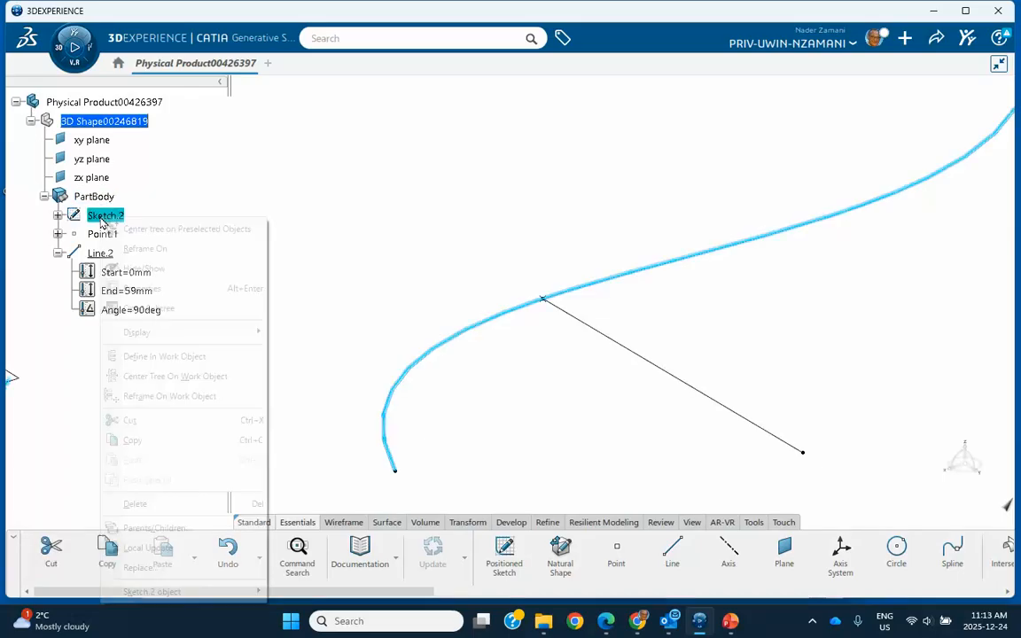
{"action": "left_click", "coordinate": [133, 503]}
{"action": "left_click", "coordinate": [800, 382]}
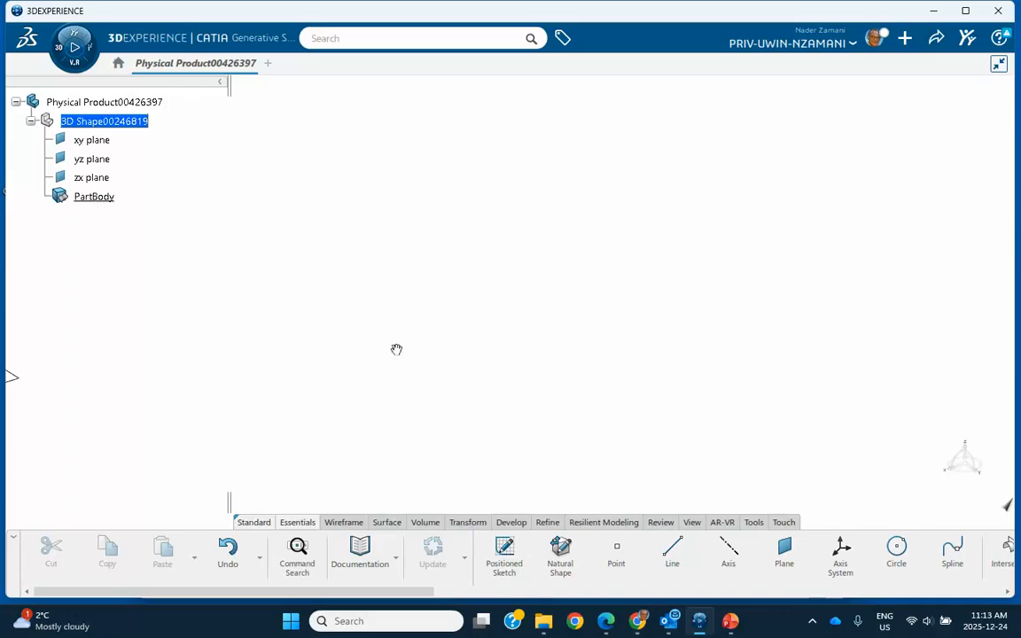
- Sketch an S-shaped spline through four points on the zx plane, passing just above the origin, and exit the sketch
{"action": "left_click", "coordinate": [692, 522]}
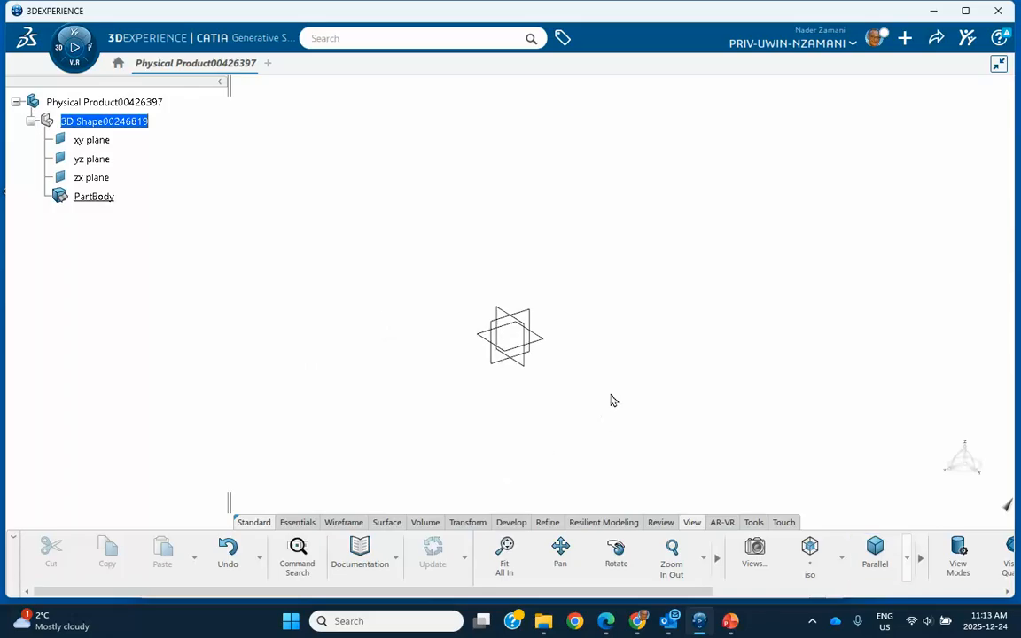
{"action": "left_click", "coordinate": [535, 324]}
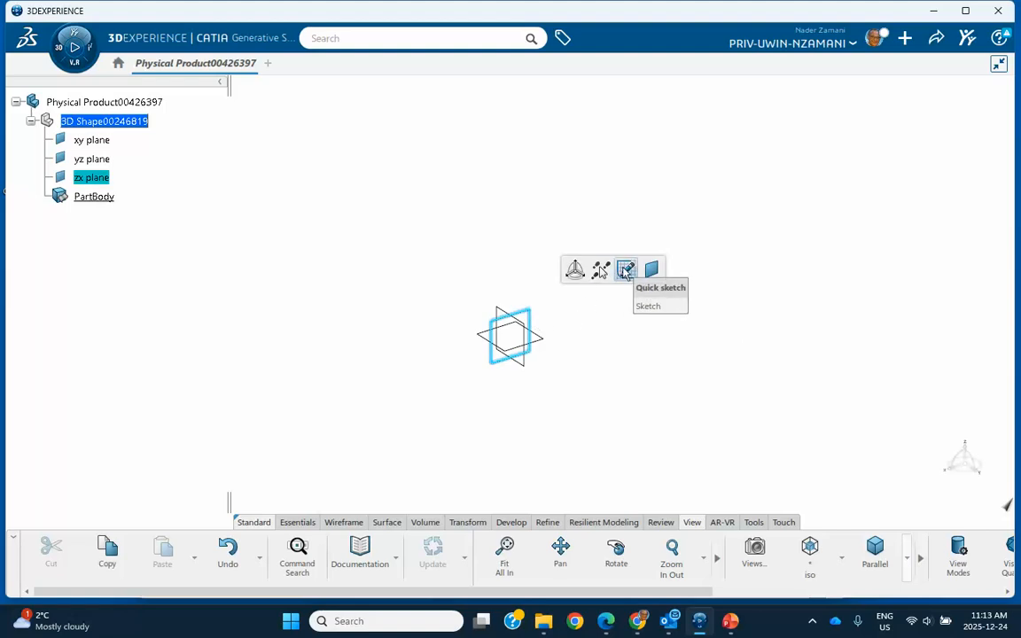
{"action": "left_click", "coordinate": [625, 269]}
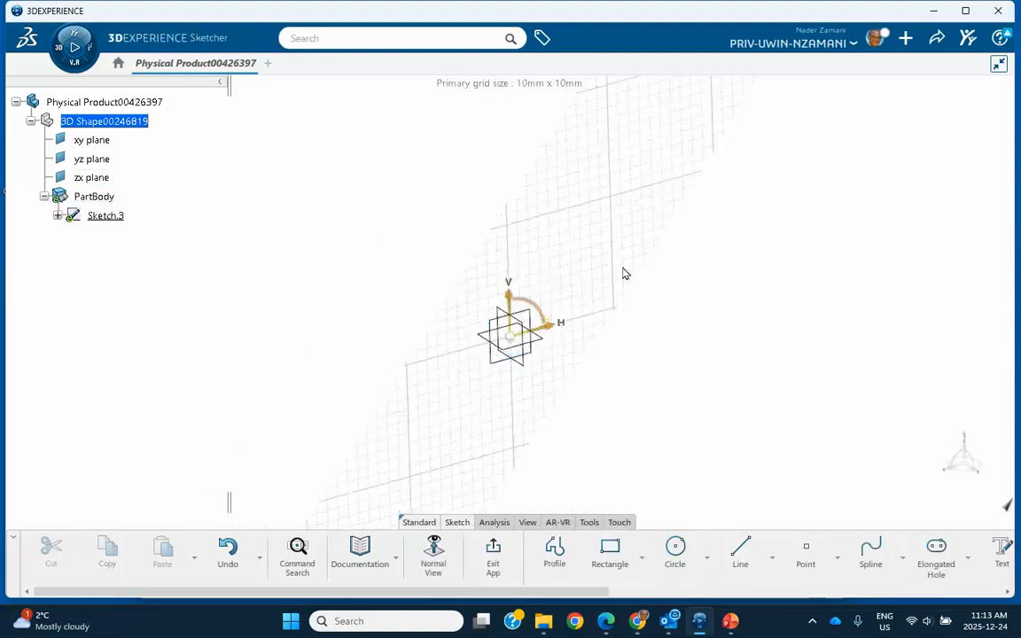
{"action": "left_click", "coordinate": [870, 551]}
{"action": "left_click", "coordinate": [214, 409]}
{"action": "left_click", "coordinate": [389, 285]}
{"action": "left_click", "coordinate": [709, 286]}
{"action": "double_click", "coordinate": [911, 157]}
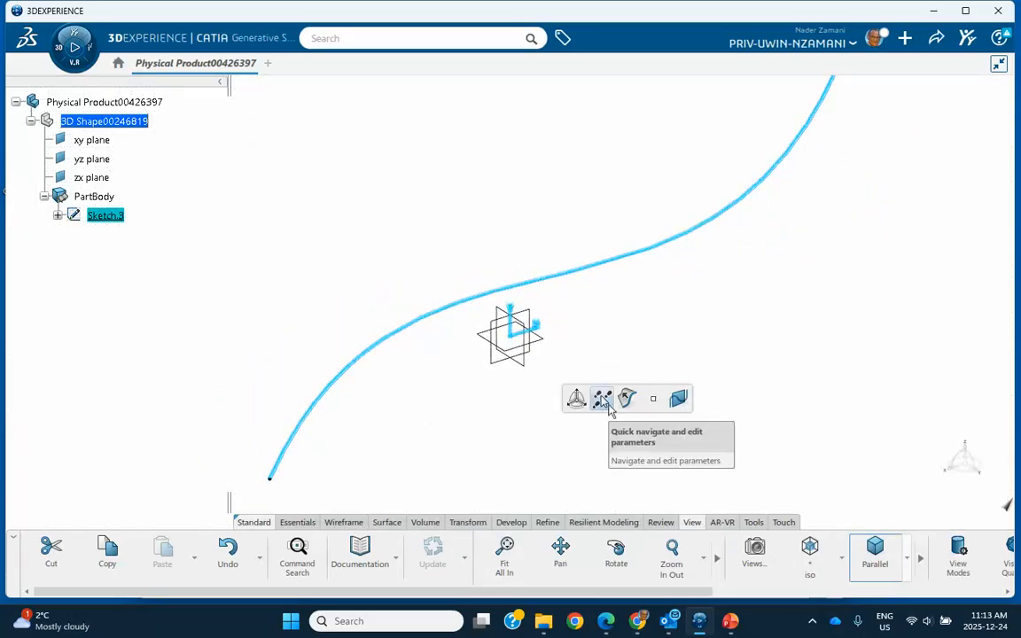
- Extrude the spline sketch 20 mm into a surface
{"action": "left_click", "coordinate": [626, 399]}
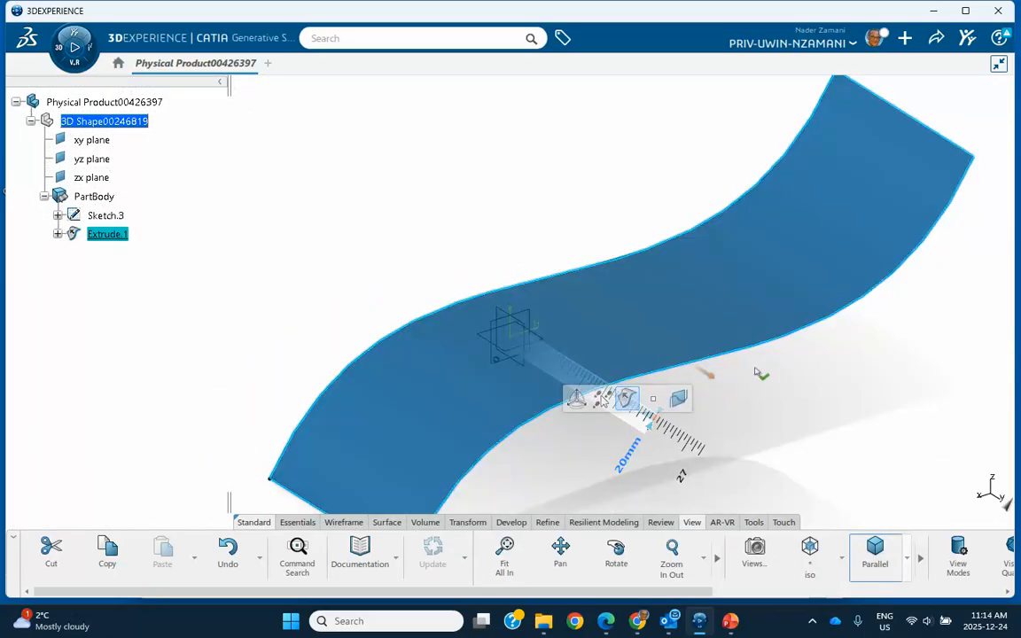
{"action": "middle_click_drag", "start_coordinate": [787, 395], "coordinate": [707, 338]}
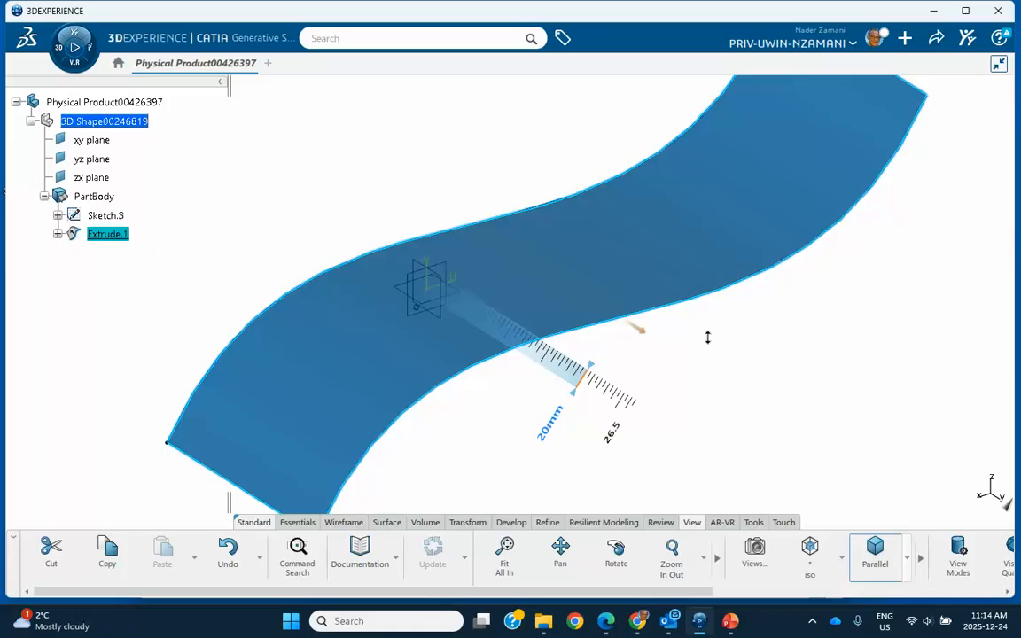
{"action": "left_click", "coordinate": [758, 380]}
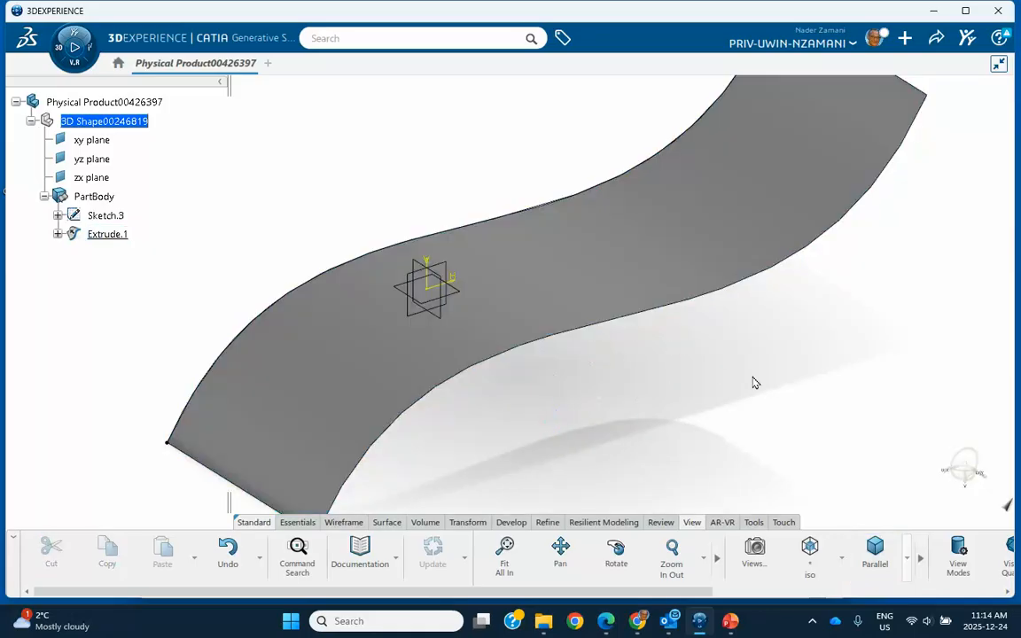
- Set the extruded surface's first limit length to 50 mm
{"action": "double_click", "coordinate": [556, 301]}
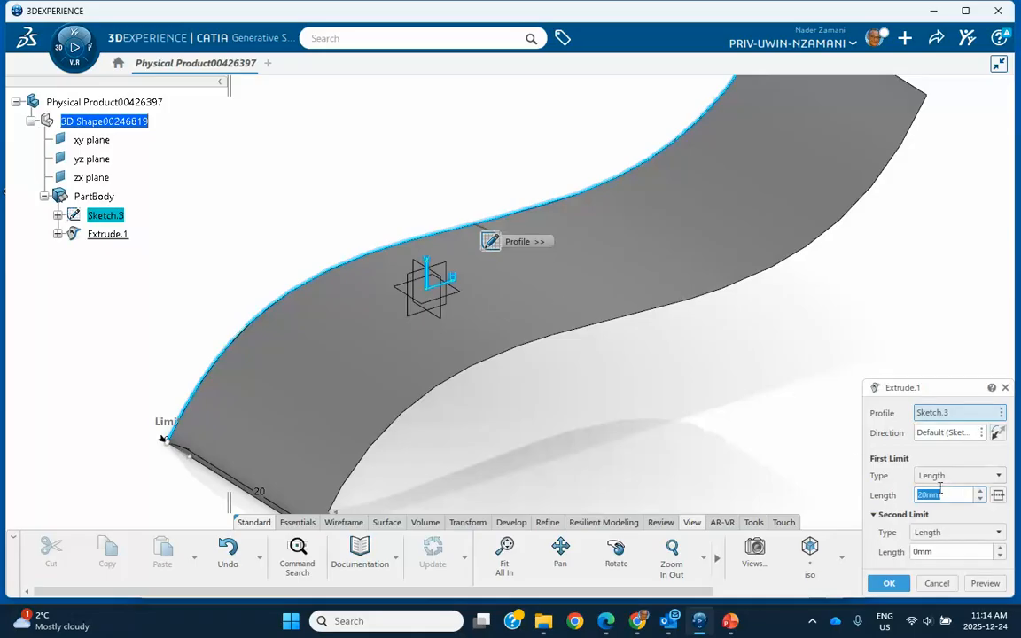
{"action": "type", "text": "50"}
{"action": "left_click", "coordinate": [889, 583]}
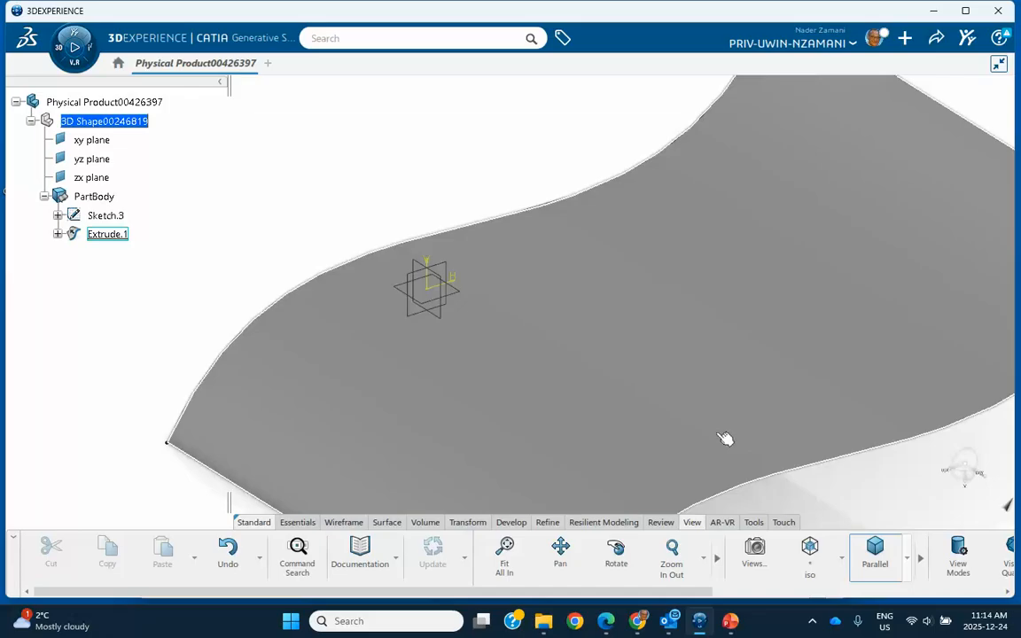
{"action": "middle_click_drag", "start_coordinate": [600, 377], "coordinate": [525, 363]}
{"action": "middle_click_drag", "start_coordinate": [587, 412], "coordinate": [538, 406]}
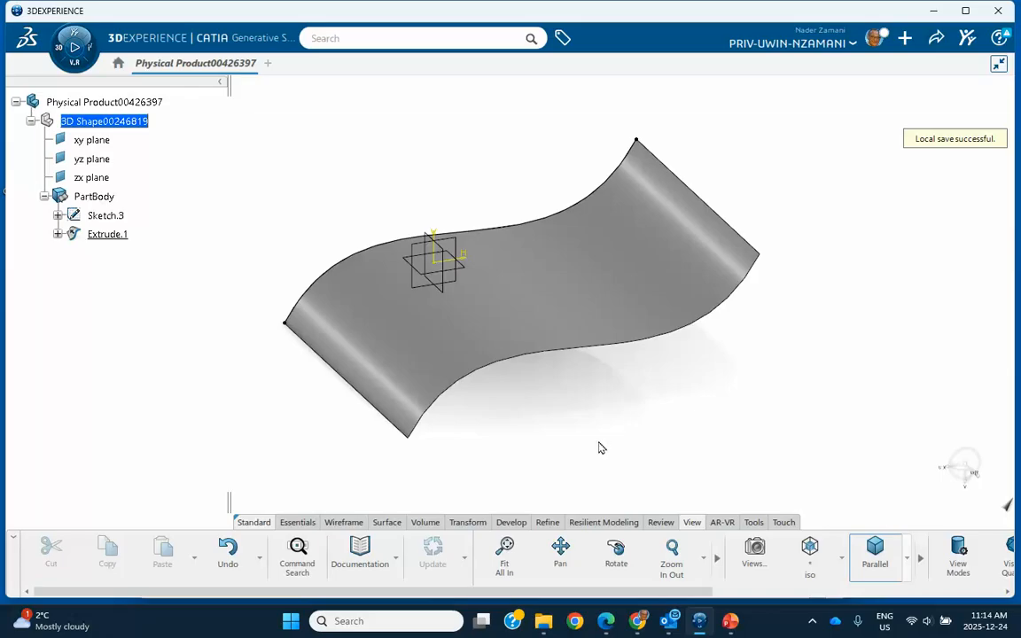
{"action": "middle_click_drag", "start_coordinate": [580, 464], "coordinate": [561, 454]}
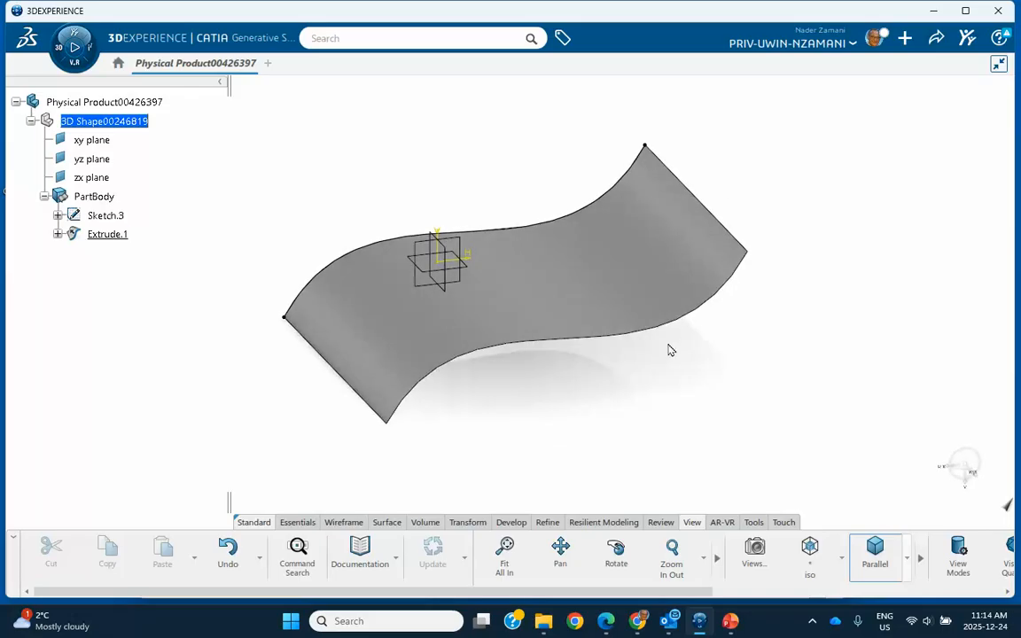
- Create an On surface point on the extruded surface, about 20 mm from its middle toward the raised end
{"action": "left_click", "coordinate": [333, 525]}
{"action": "left_click", "coordinate": [615, 549]}
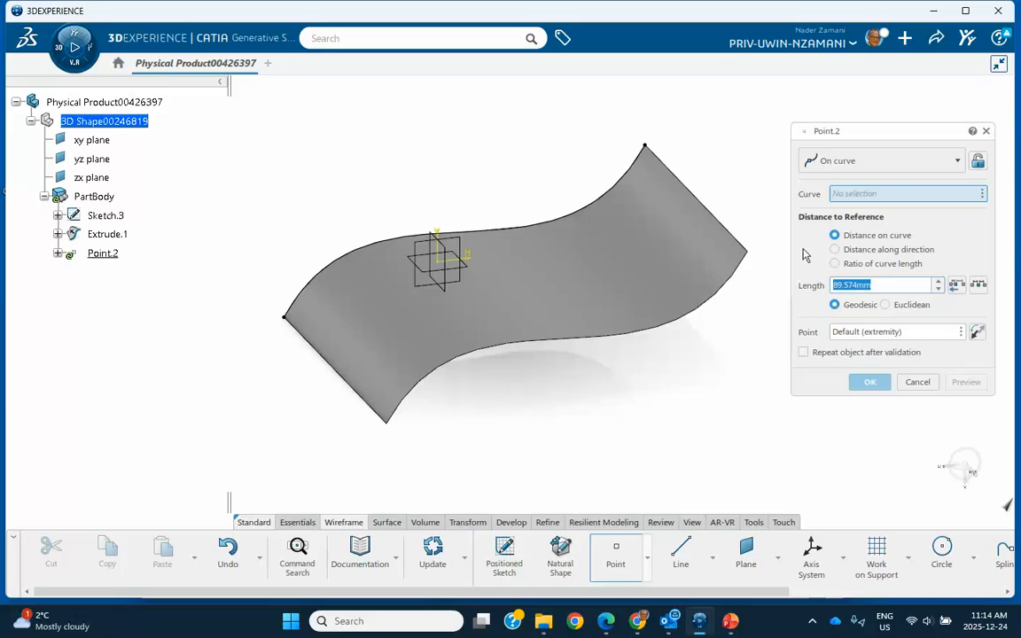
{"action": "left_click", "coordinate": [851, 169]}
{"action": "left_click", "coordinate": [842, 236]}
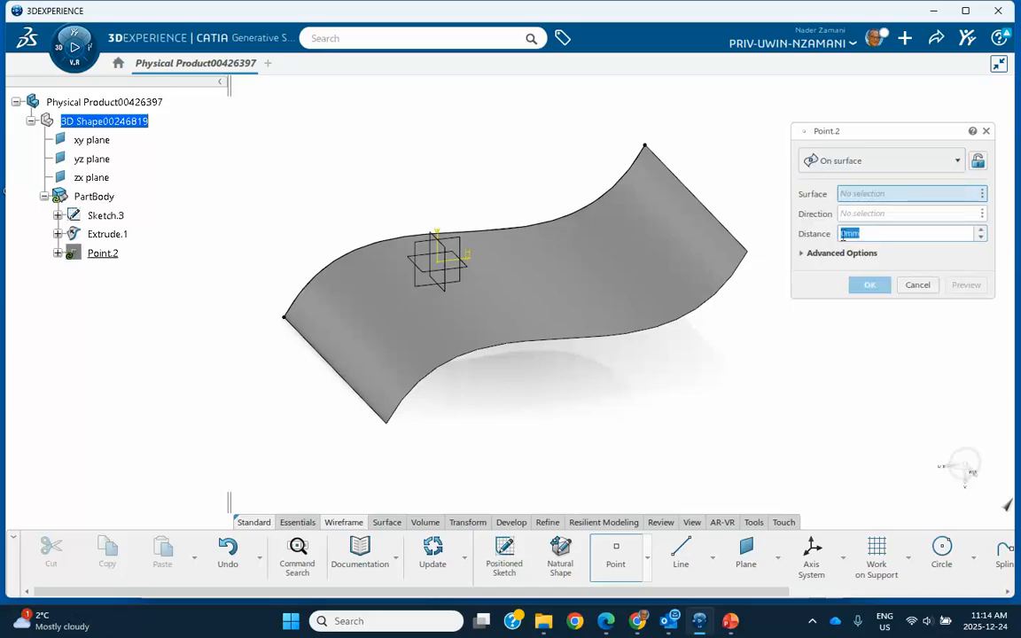
{"action": "left_click", "coordinate": [643, 252]}
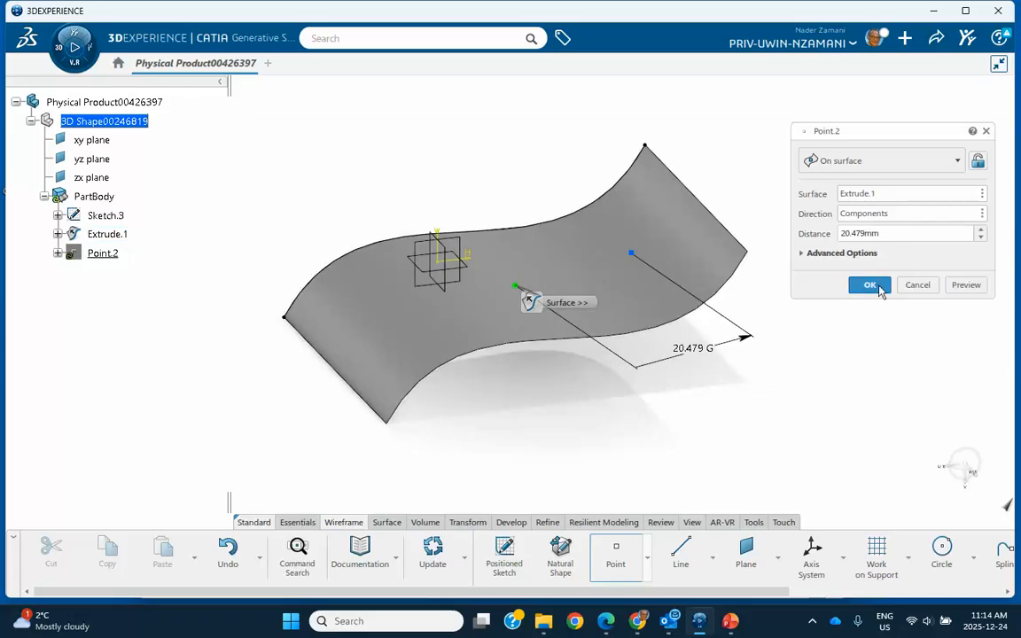
{"action": "left_click", "coordinate": [869, 285]}
- Create a second On surface point on the extruded surface, about 11 mm from its middle toward the lower end
{"action": "left_click", "coordinate": [615, 551]}
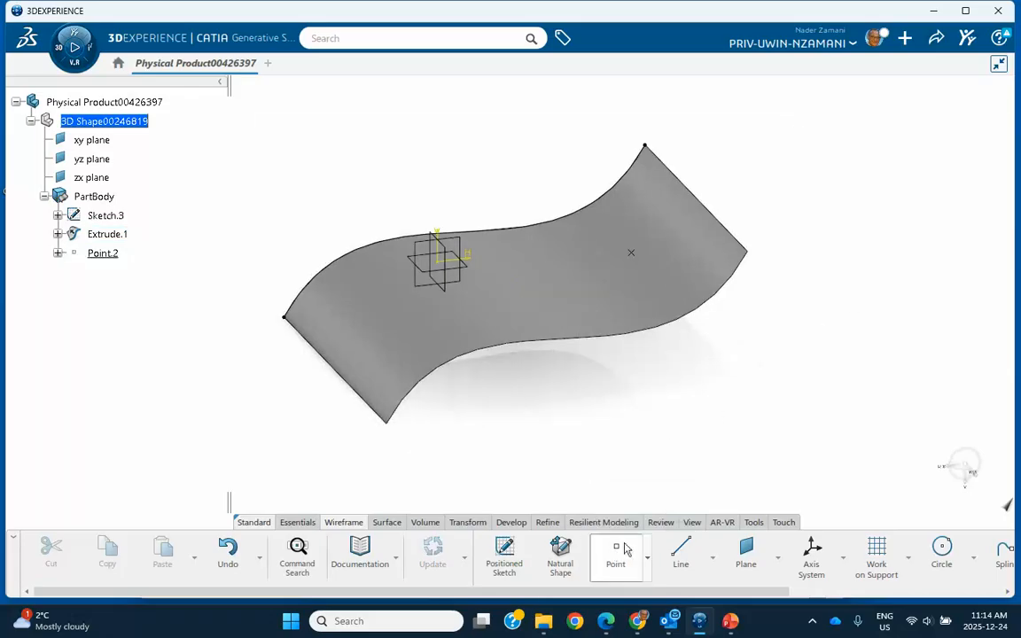
{"action": "left_click", "coordinate": [478, 304]}
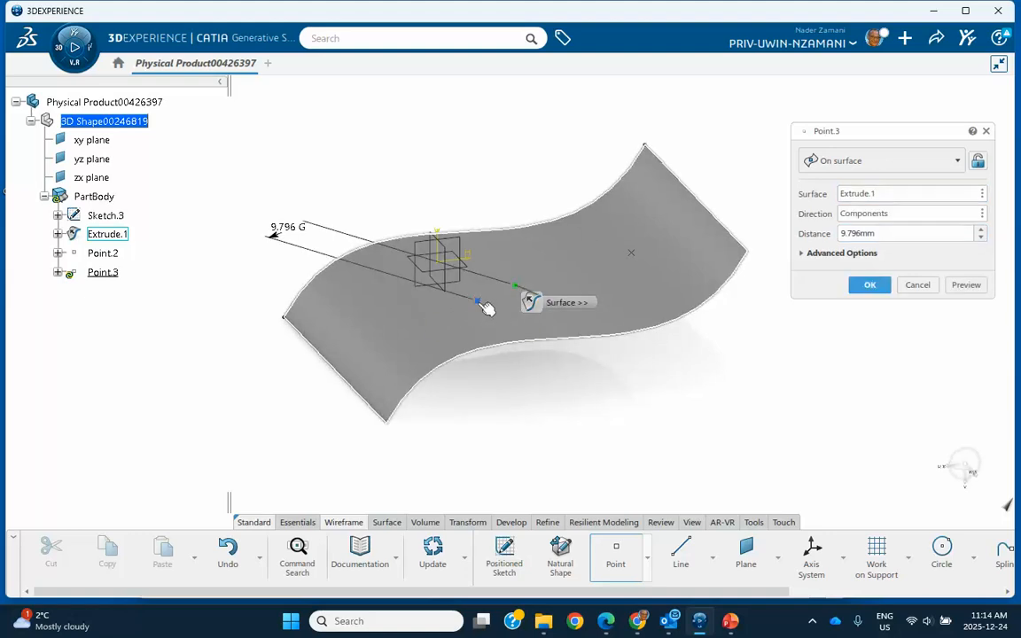
{"action": "left_click", "coordinate": [483, 306]}
{"action": "left_click", "coordinate": [869, 284]}
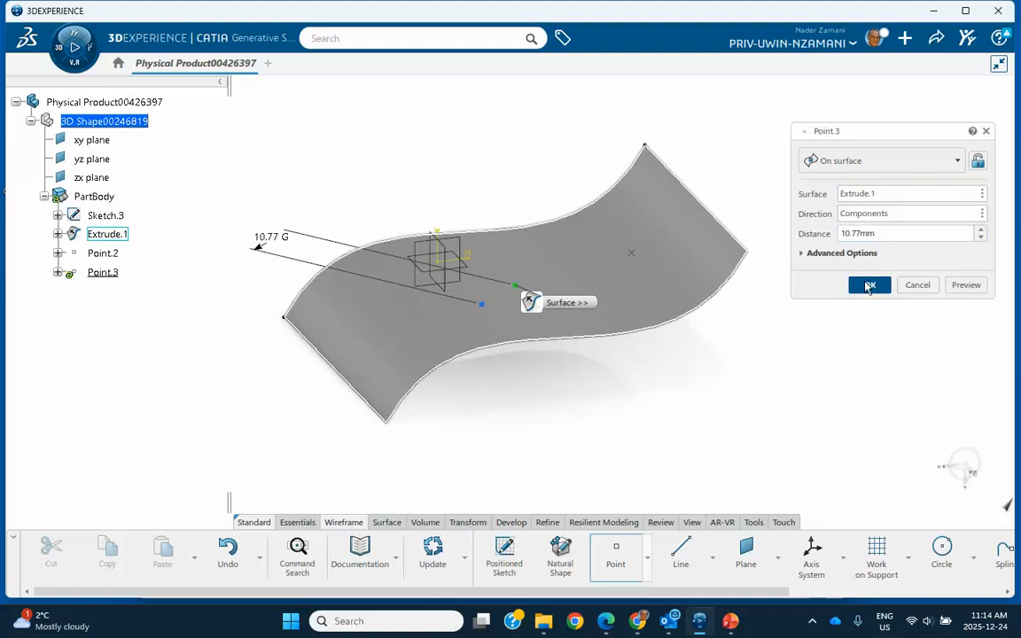
{"action": "middle_click_drag", "start_coordinate": [656, 380], "coordinate": [568, 342]}
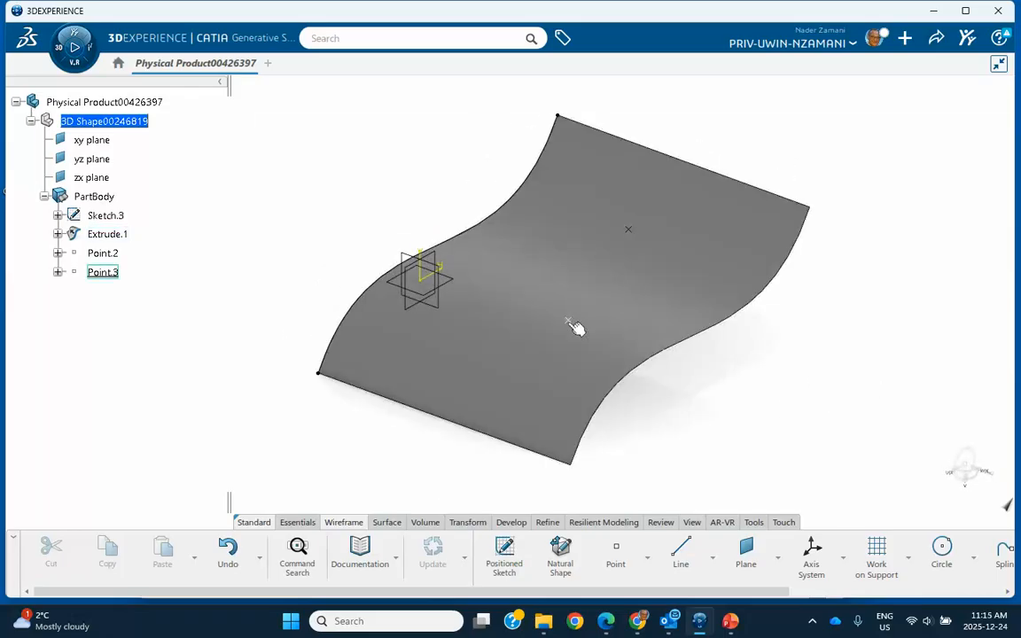
{"action": "double_click", "coordinate": [570, 323]}
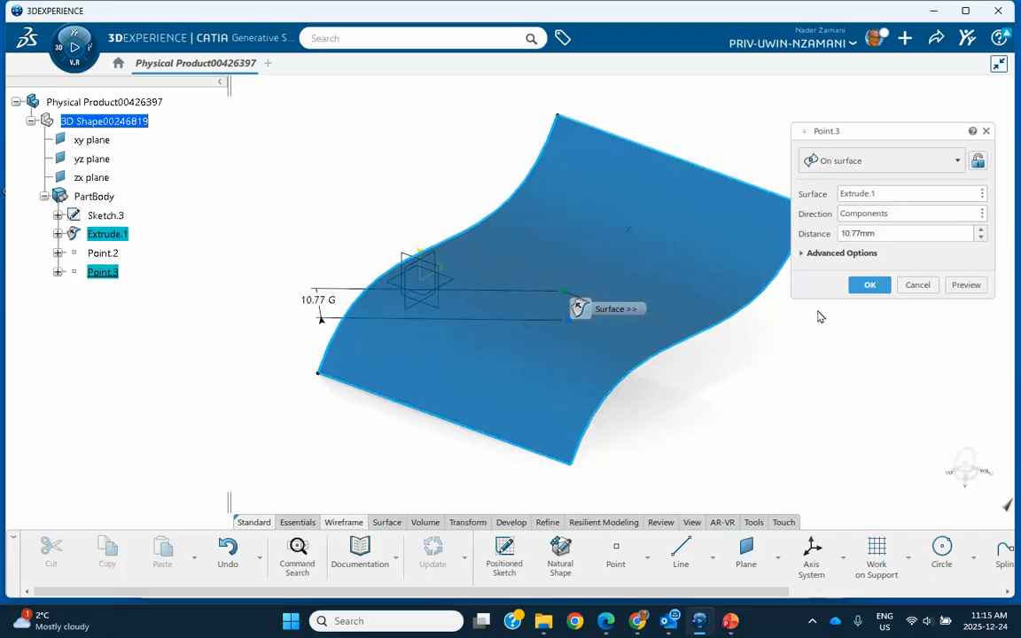
{"action": "left_click", "coordinate": [870, 284]}
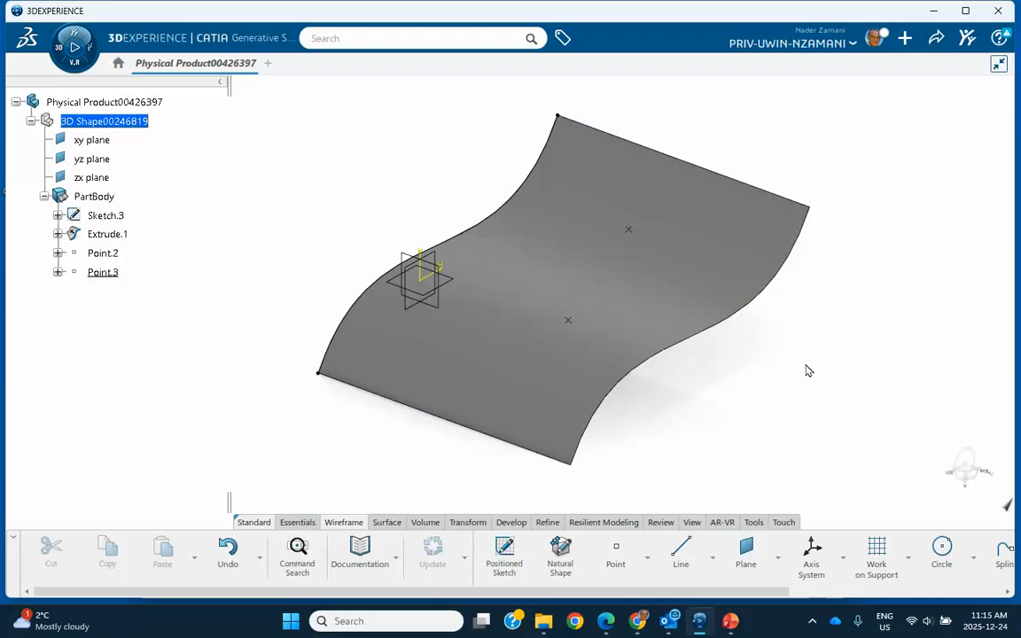
- Create a Point-Point line from the newer surface point to the other one, with the extruded surface as support
{"action": "middle_click_drag", "start_coordinate": [800, 374], "coordinate": [646, 380]}
{"action": "middle_click_drag", "start_coordinate": [577, 423], "coordinate": [577, 394]}
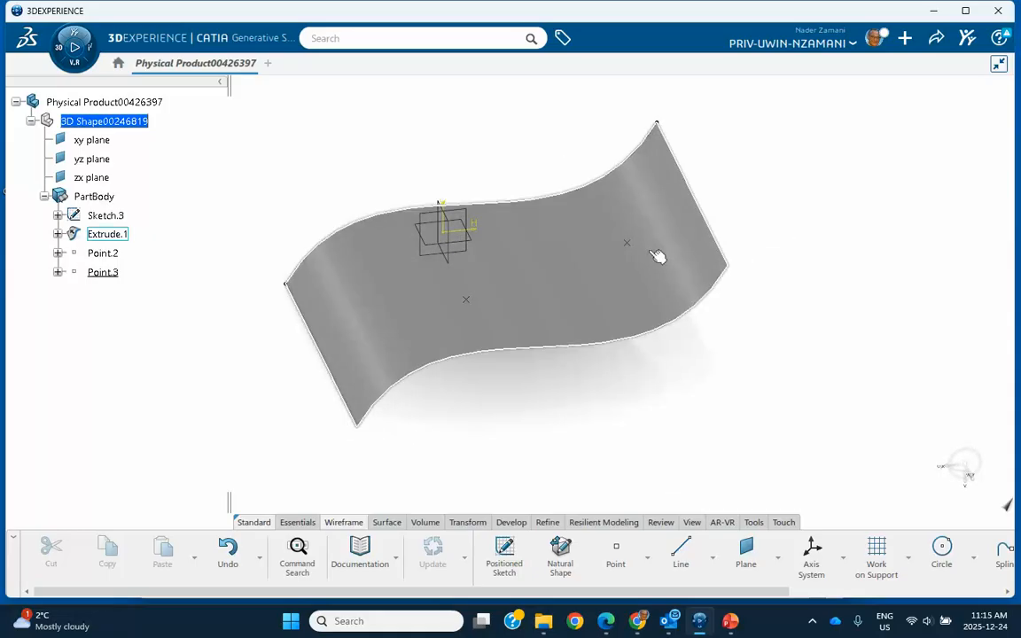
{"action": "left_click", "coordinate": [681, 555]}
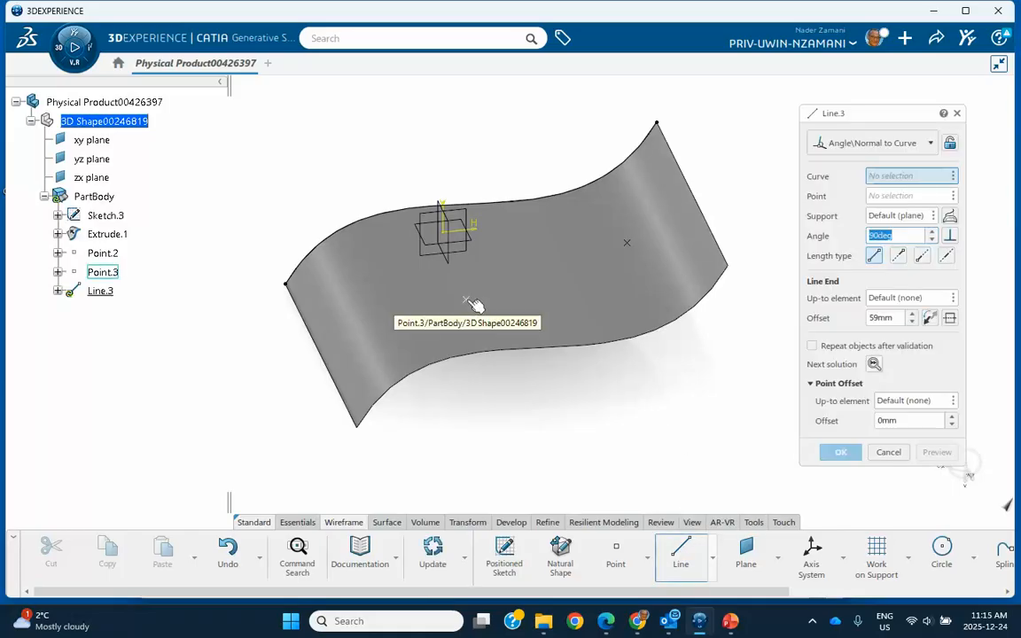
{"action": "left_click", "coordinate": [470, 301]}
{"action": "left_click", "coordinate": [627, 243]}
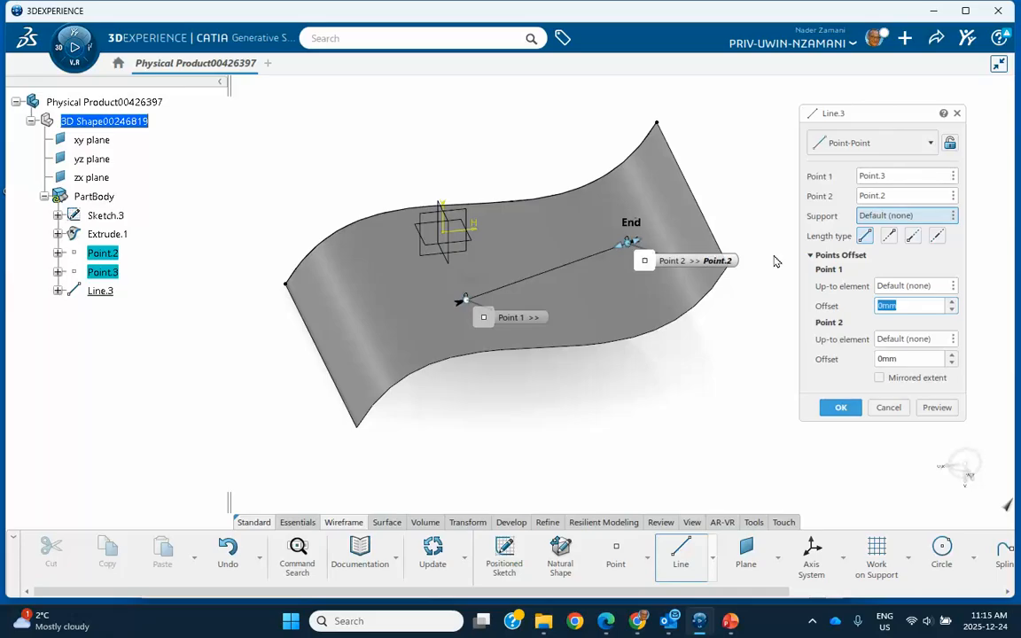
{"action": "left_click", "coordinate": [885, 219]}
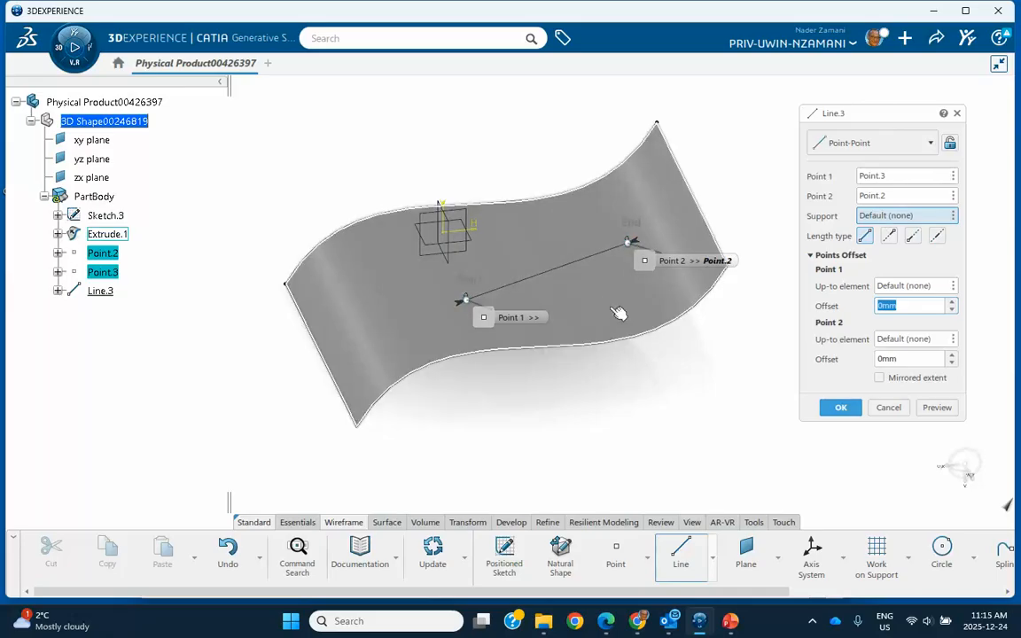
{"action": "left_click", "coordinate": [619, 313]}
{"action": "left_click", "coordinate": [841, 407]}
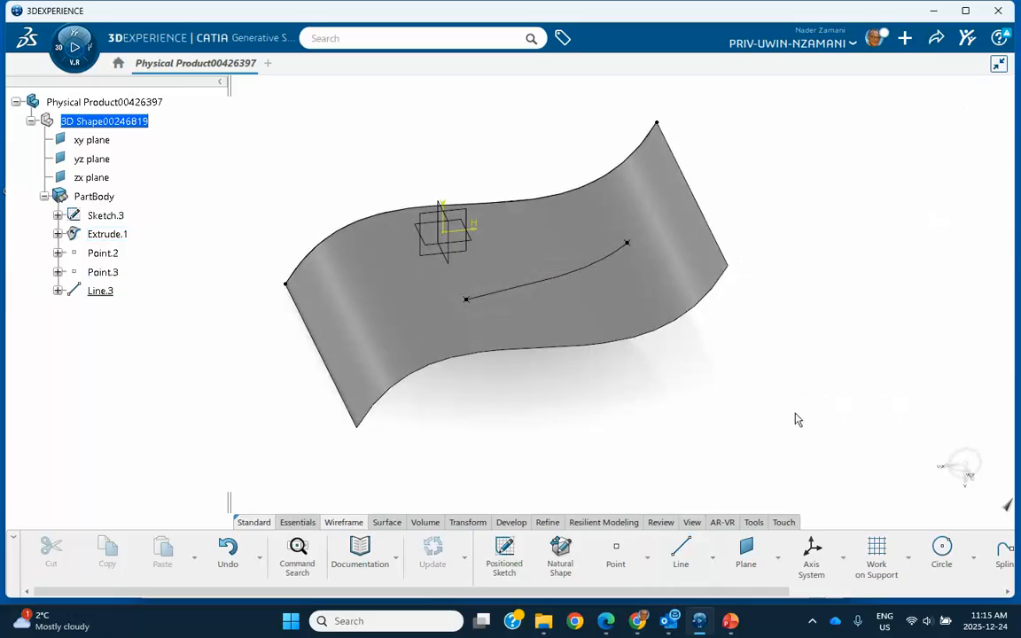
- Create an On curve point on the line lying on the surface, about 24 mm along it from its start near the origin
{"action": "middle_click_drag", "start_coordinate": [679, 418], "coordinate": [634, 388]}
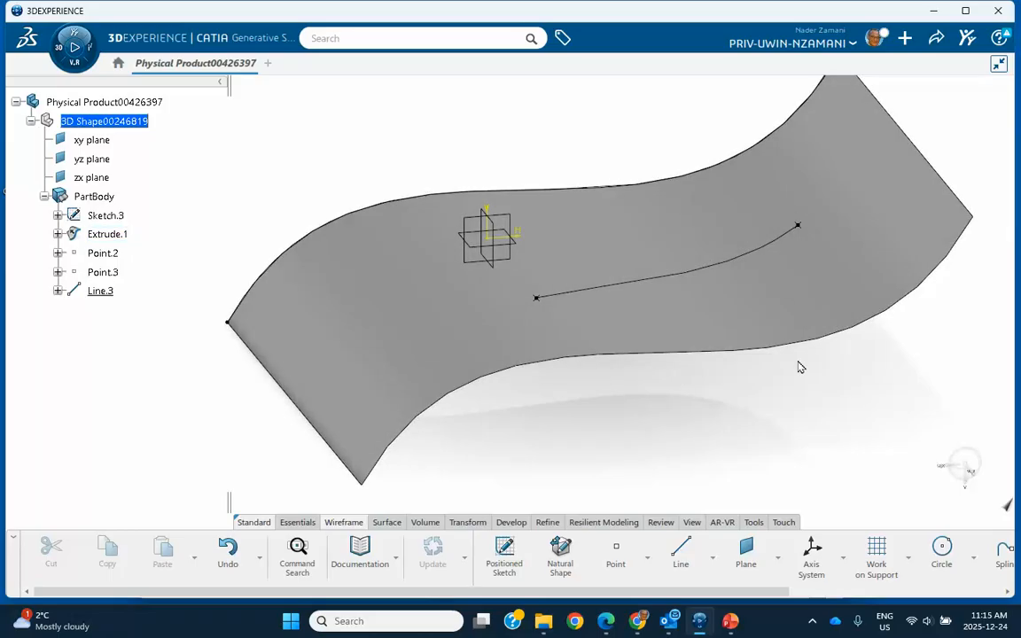
{"action": "left_click_drag", "start_coordinate": [763, 315], "coordinate": [734, 377]}
{"action": "left_click", "coordinate": [747, 405]}
{"action": "middle_click_drag", "start_coordinate": [749, 407], "coordinate": [689, 402]}
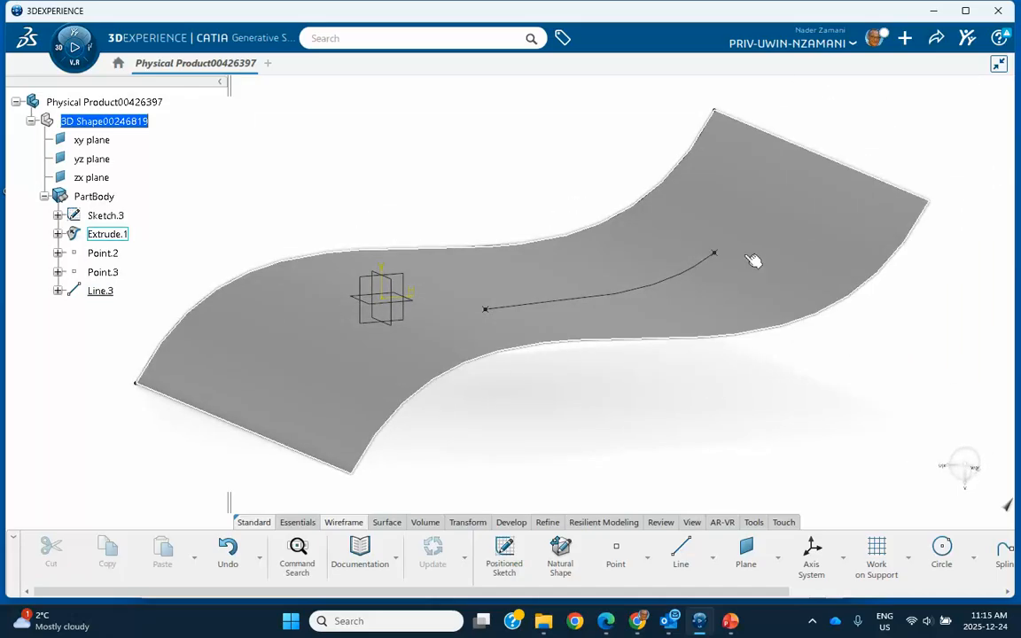
{"action": "left_click", "coordinate": [616, 553]}
{"action": "left_click", "coordinate": [865, 161]}
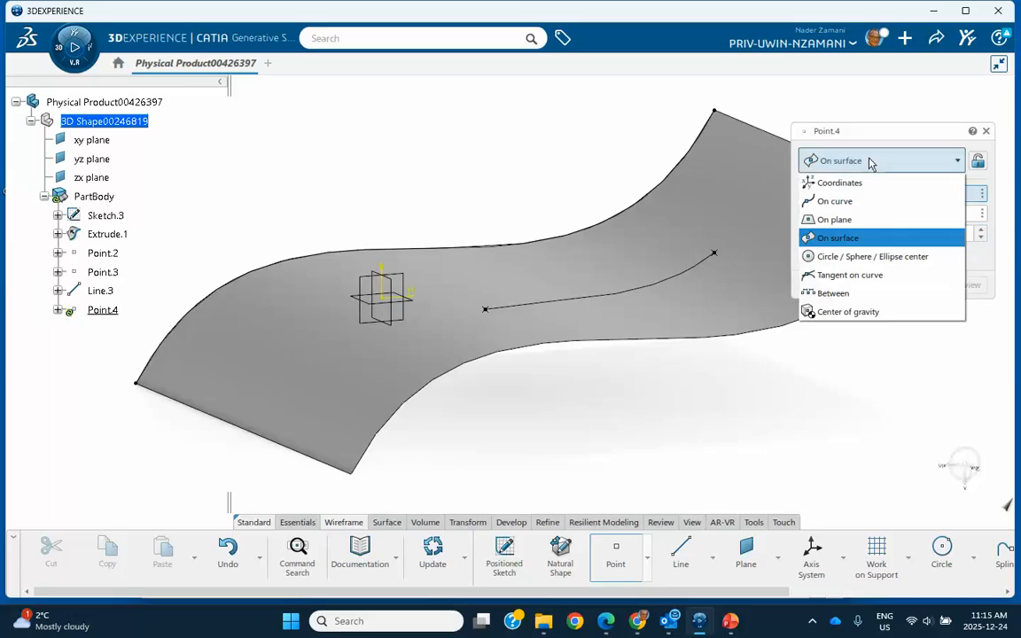
{"action": "left_click", "coordinate": [855, 200]}
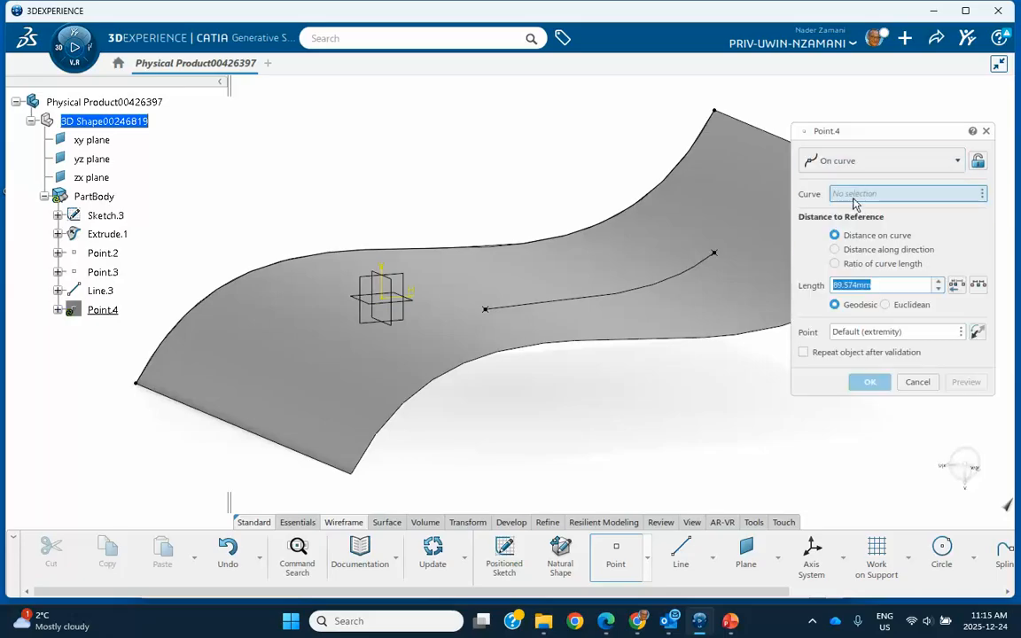
{"action": "left_click", "coordinate": [676, 283]}
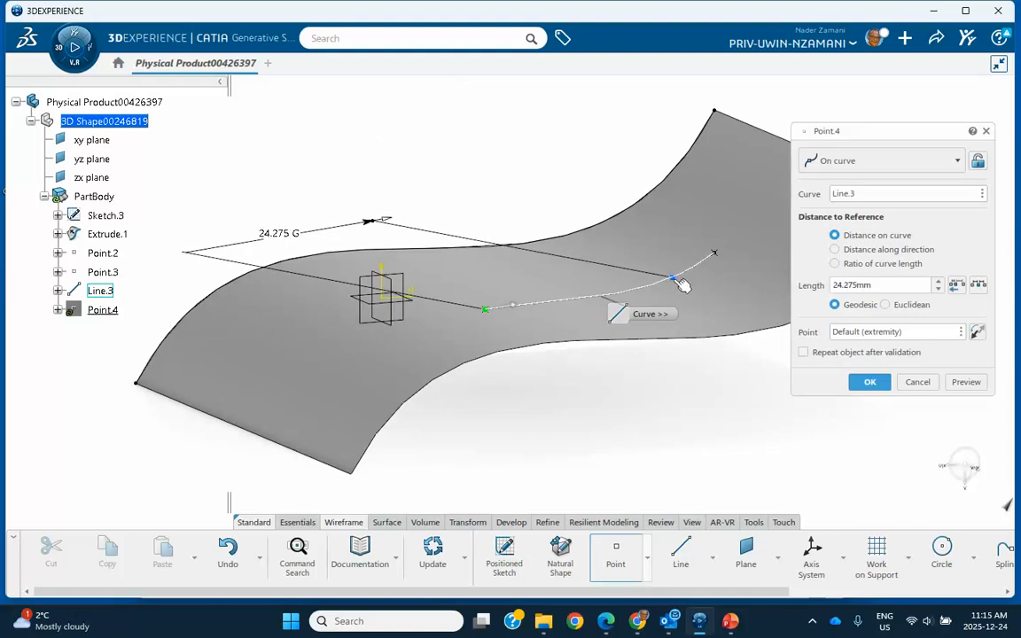
{"action": "left_click", "coordinate": [866, 382]}
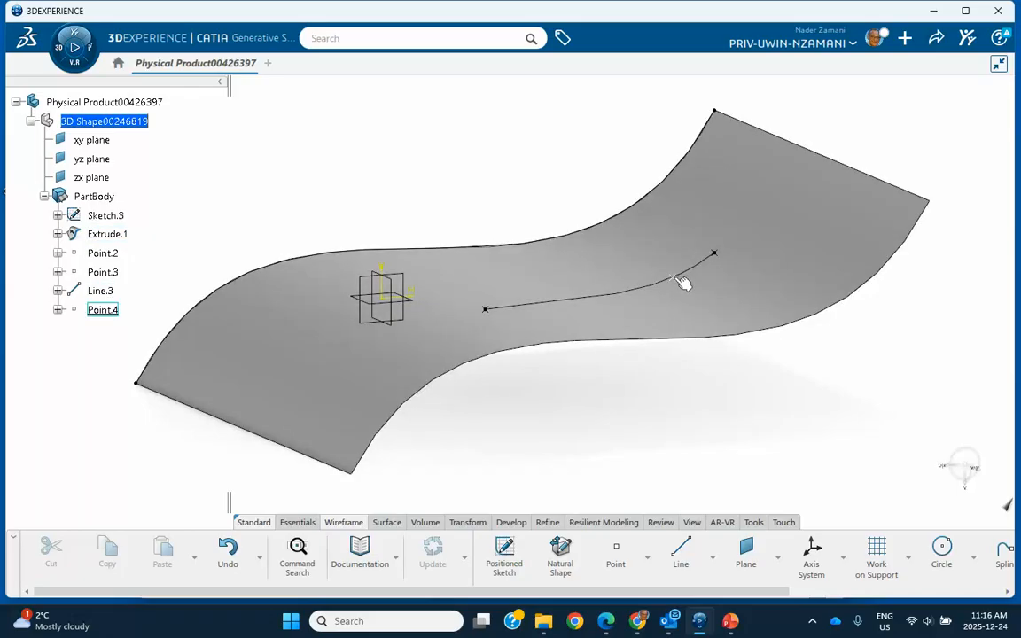
- Define an Angle/Normal to Curve line from the curve on the surface through its On curve point, with the extruded surface as support
{"action": "middle_click_drag", "start_coordinate": [571, 171], "coordinate": [533, 142]}
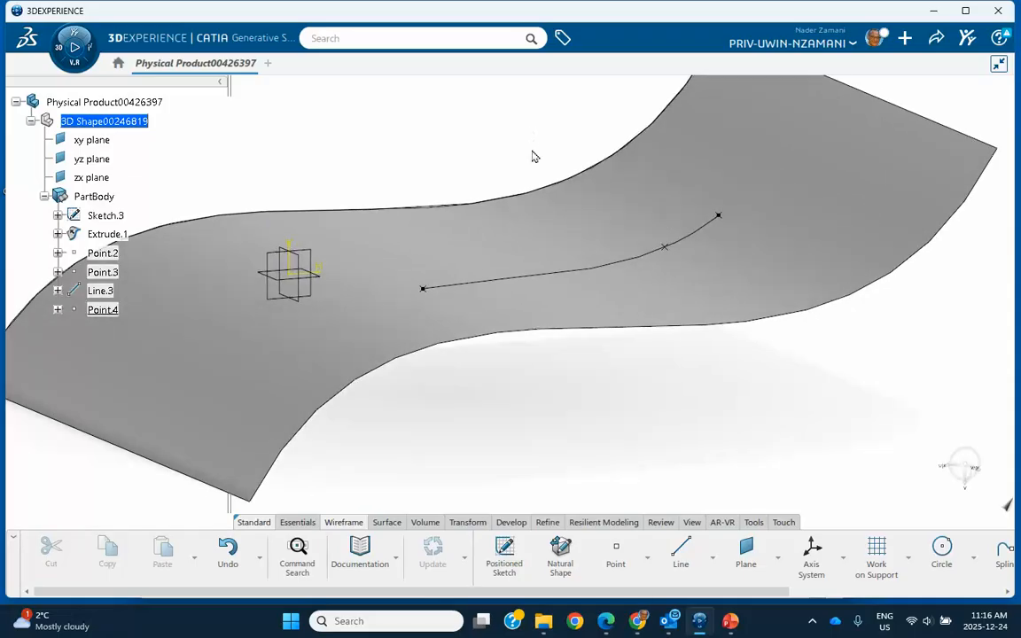
{"action": "left_click", "coordinate": [680, 555]}
{"action": "left_click", "coordinate": [855, 147]}
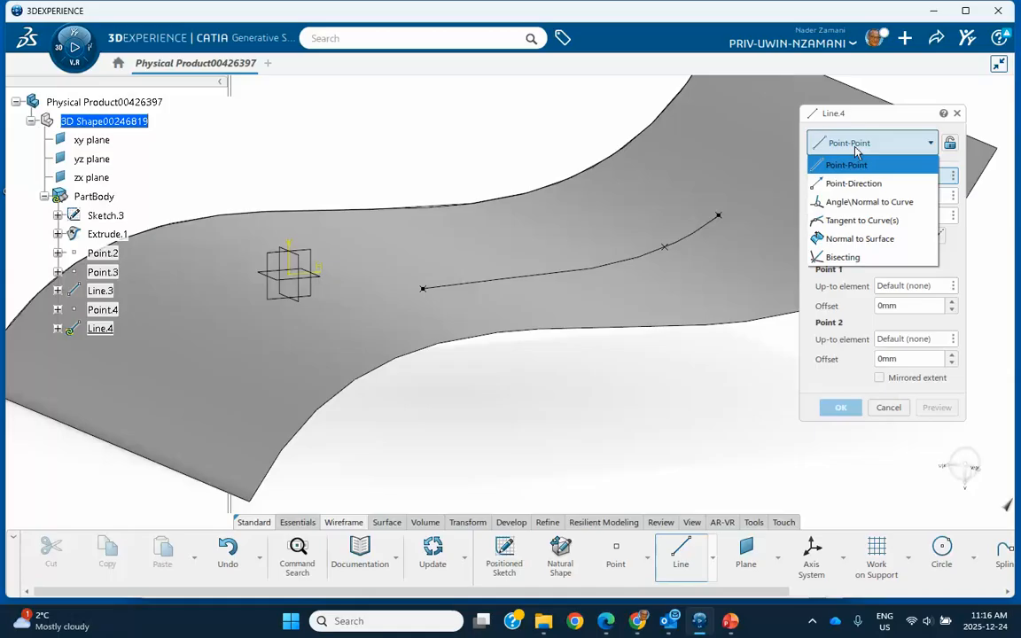
{"action": "left_click", "coordinate": [848, 202]}
{"action": "middle_click_drag", "start_coordinate": [691, 419], "coordinate": [614, 423]}
{"action": "left_click", "coordinate": [534, 296]}
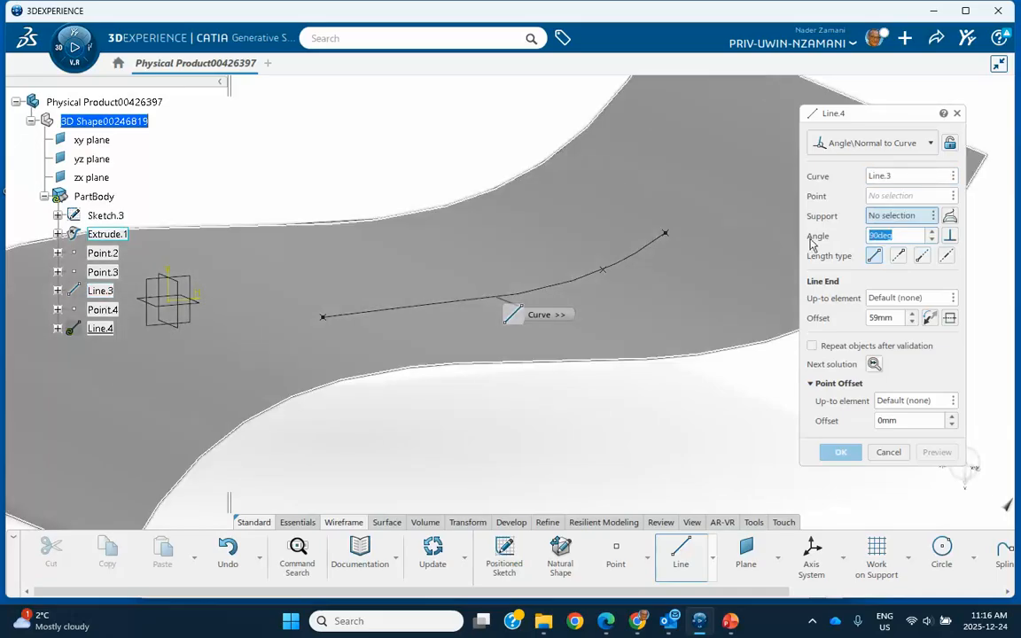
{"action": "left_click", "coordinate": [874, 197]}
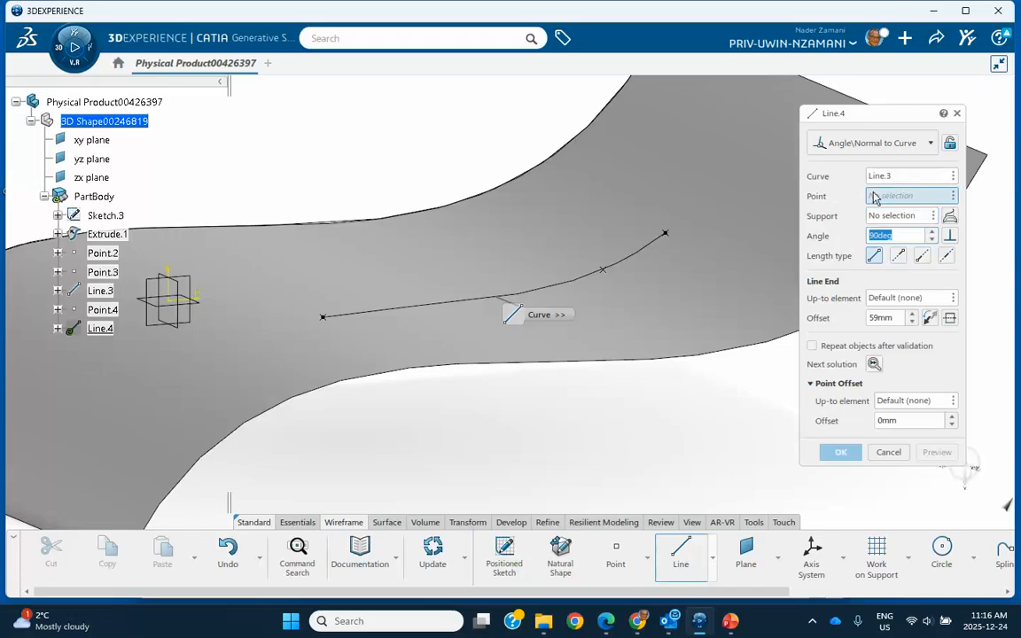
{"action": "left_click", "coordinate": [609, 275]}
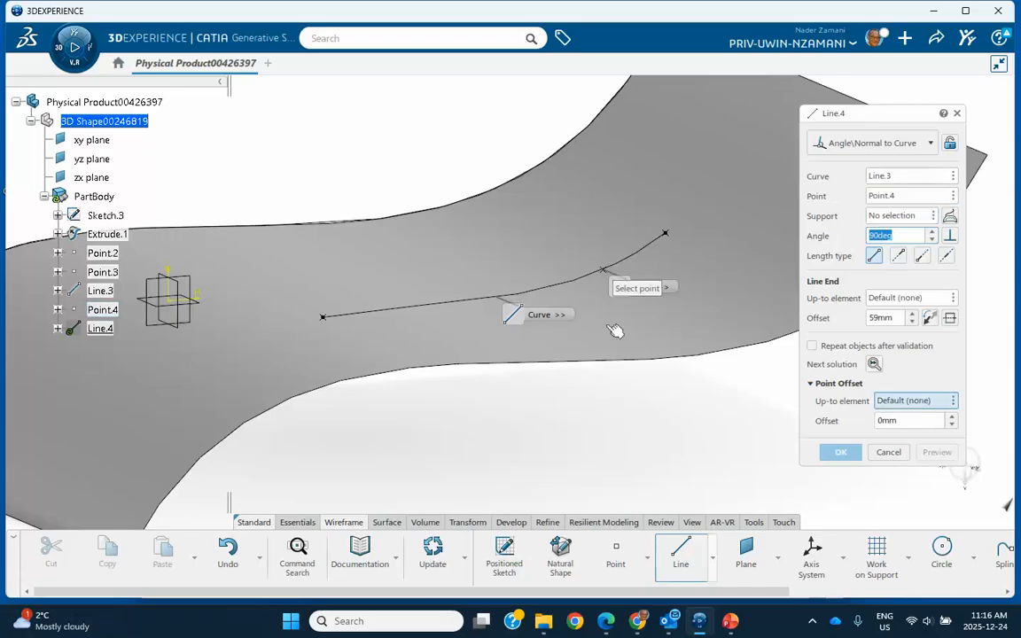
{"action": "left_click", "coordinate": [882, 218]}
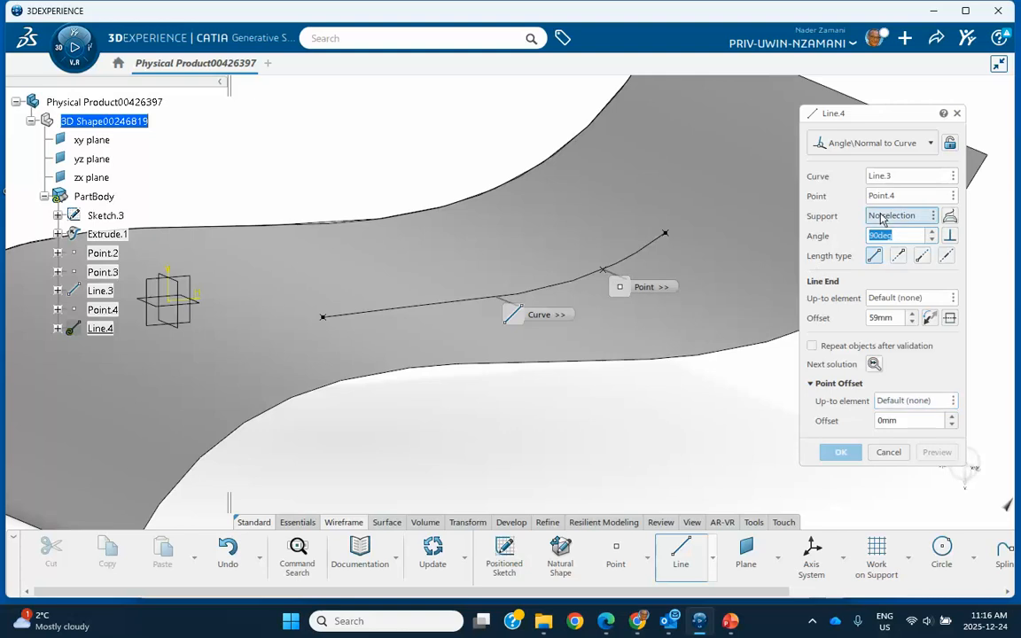
{"action": "left_click", "coordinate": [565, 221]}
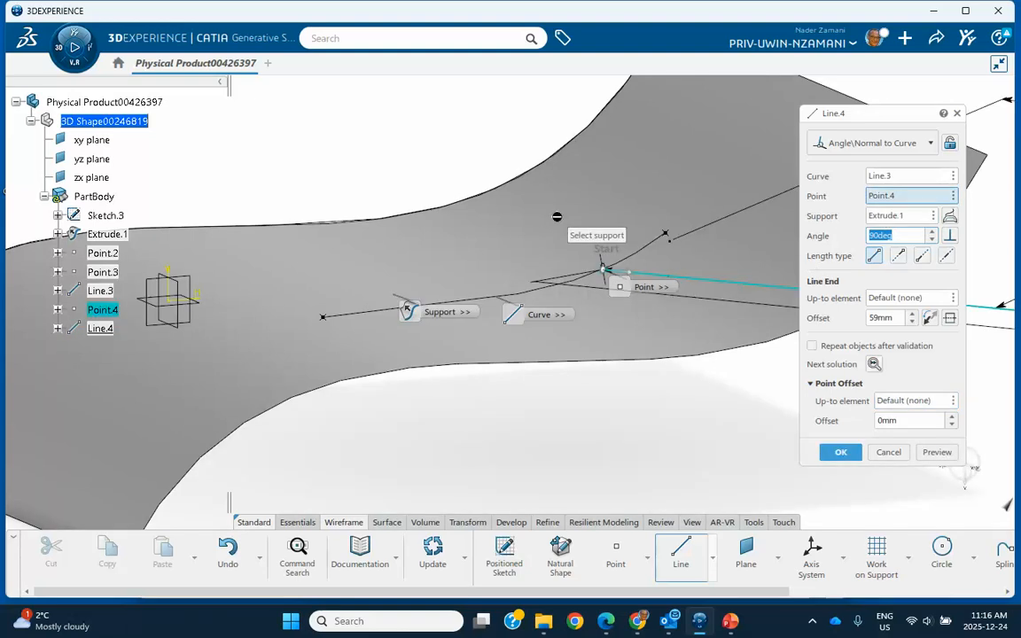
- Set the normal line's angle to 75 degrees and its point offset to 10 mm
{"action": "mouse_move", "coordinate": [620, 308]}
{"action": "middle_mouse_down"}
{"action": "mouse_move", "coordinate": [522, 274]}
{"action": "mouse_move", "coordinate": [520, 251]}
{"action": "mouse_move", "coordinate": [536, 288]}
{"action": "mouse_move", "coordinate": [520, 306]}
{"action": "mouse_move", "coordinate": [495, 290]}
{"action": "mouse_move", "coordinate": [485, 234]}
{"action": "mouse_move", "coordinate": [490, 309]}
{"action": "mouse_move", "coordinate": [418, 257]}
{"action": "middle_mouse_up"}
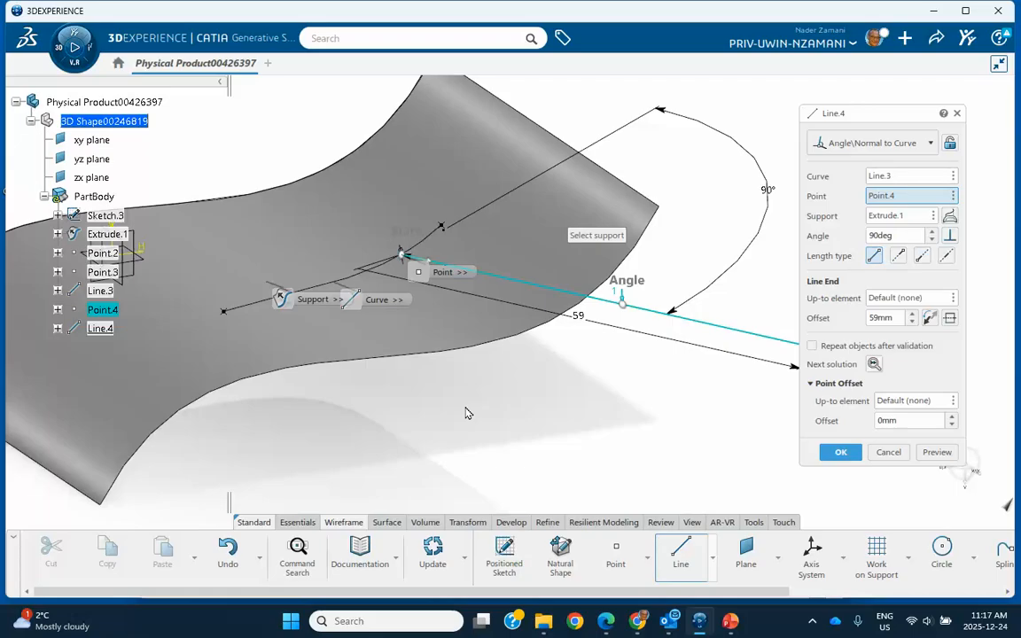
{"action": "middle_click_drag", "start_coordinate": [635, 391], "coordinate": [557, 412]}
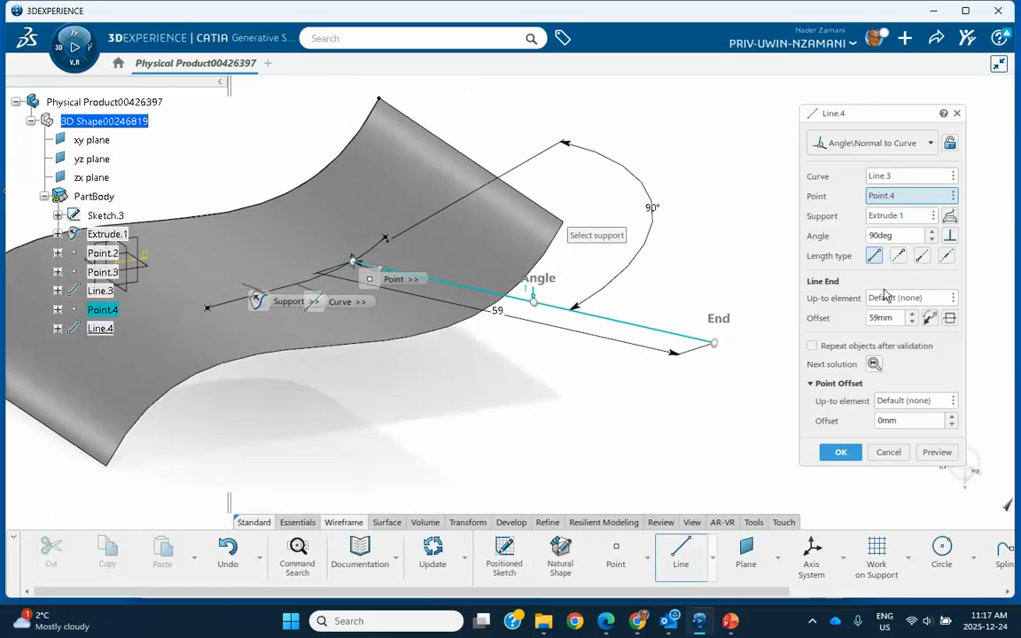
{"action": "left_click", "coordinate": [933, 243]}
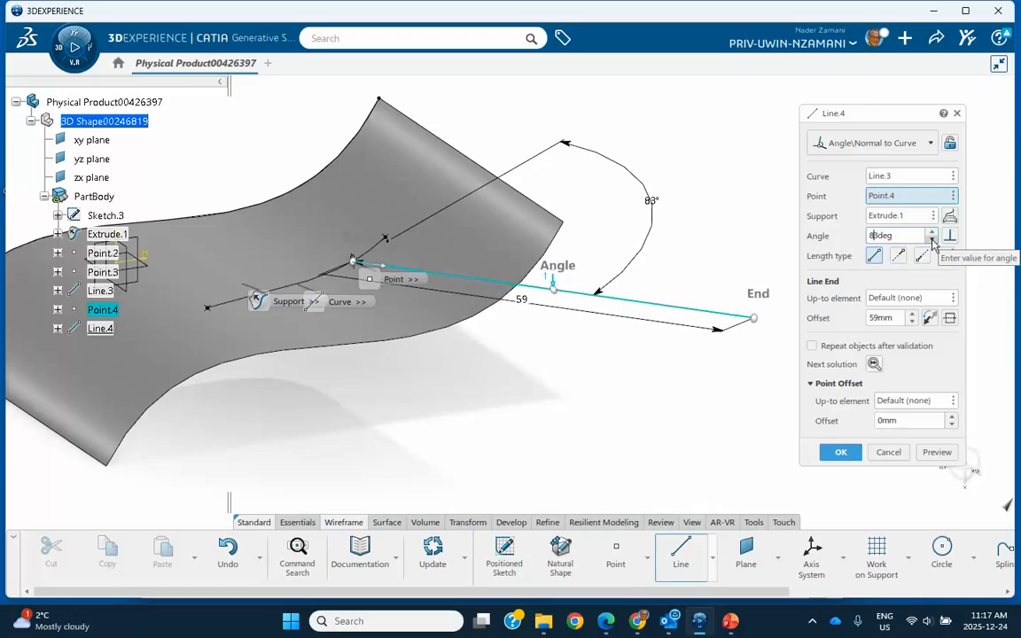
{"action": "left_click", "coordinate": [932, 240]}
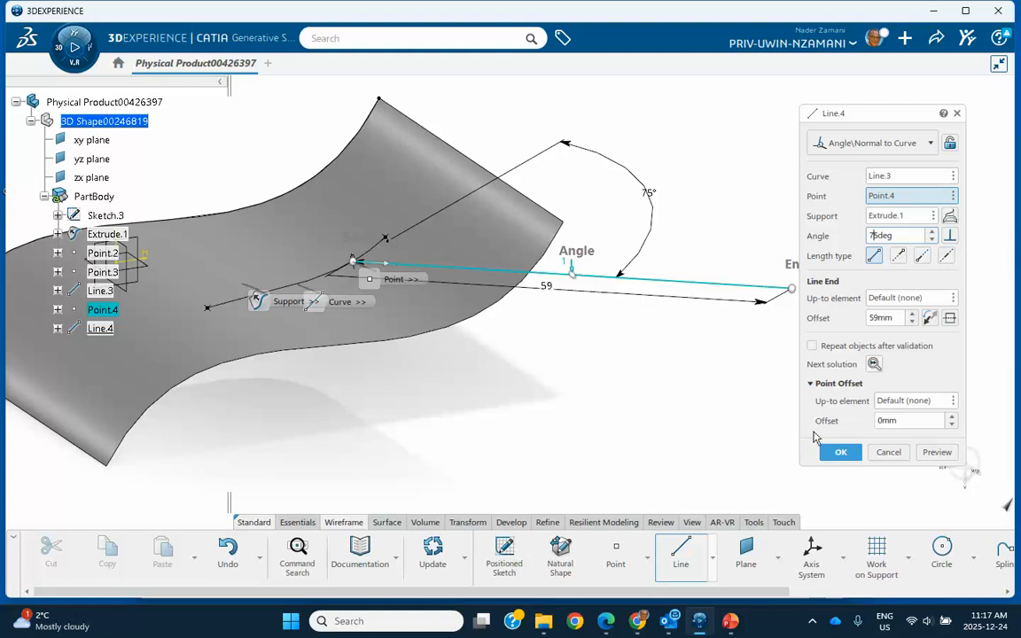
{"action": "left_click", "coordinate": [953, 420]}
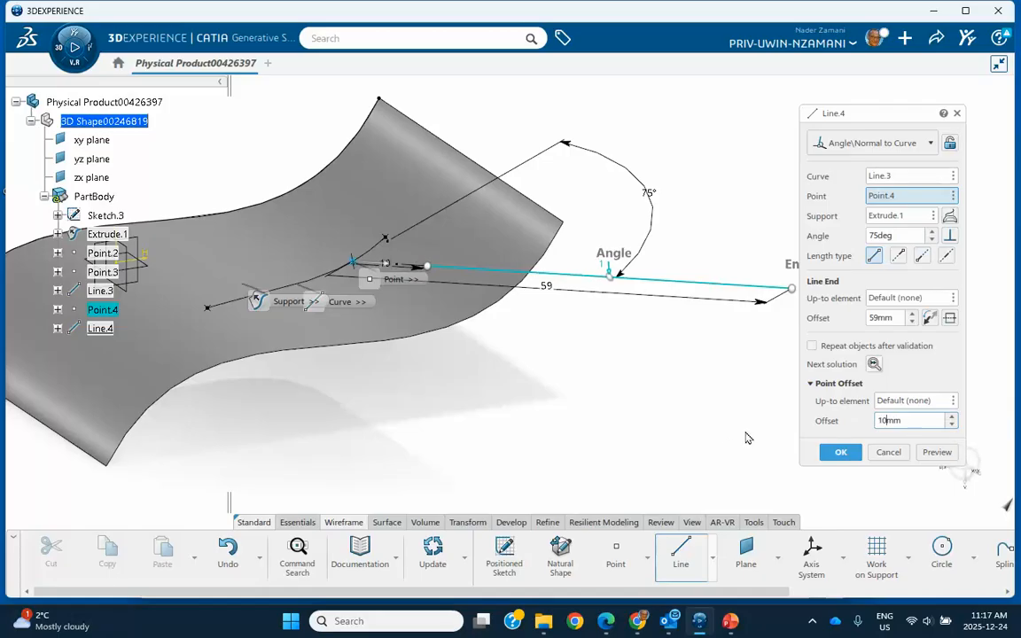
{"action": "middle_click_drag", "start_coordinate": [618, 423], "coordinate": [593, 390]}
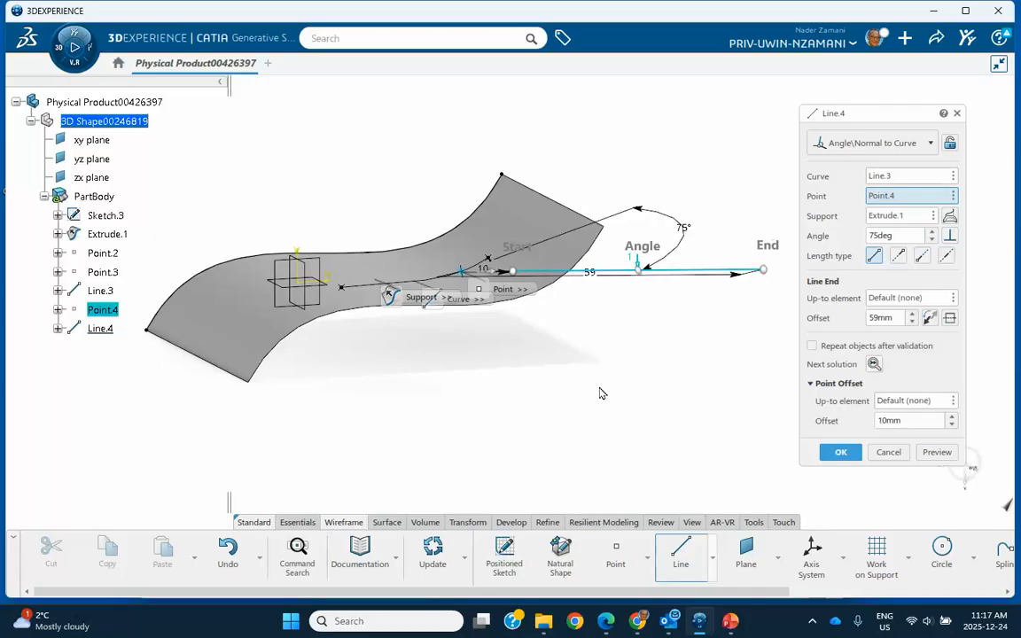
- Switch to the PowerPoint slide that lists the three curve cases
{"action": "left_click", "coordinate": [699, 626]}
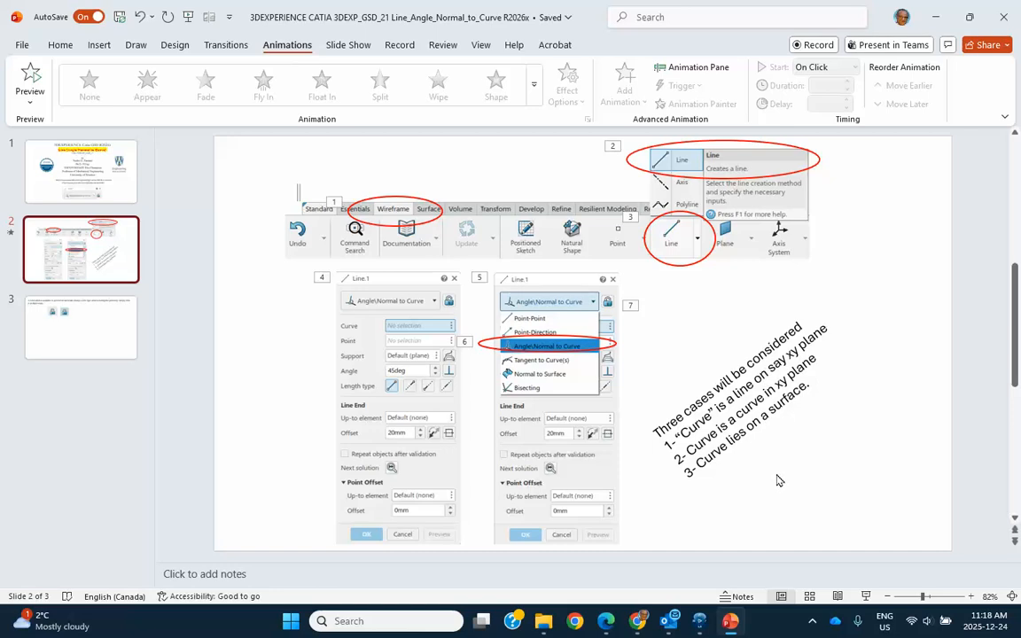
{"action": "left_click", "coordinate": [815, 625]}
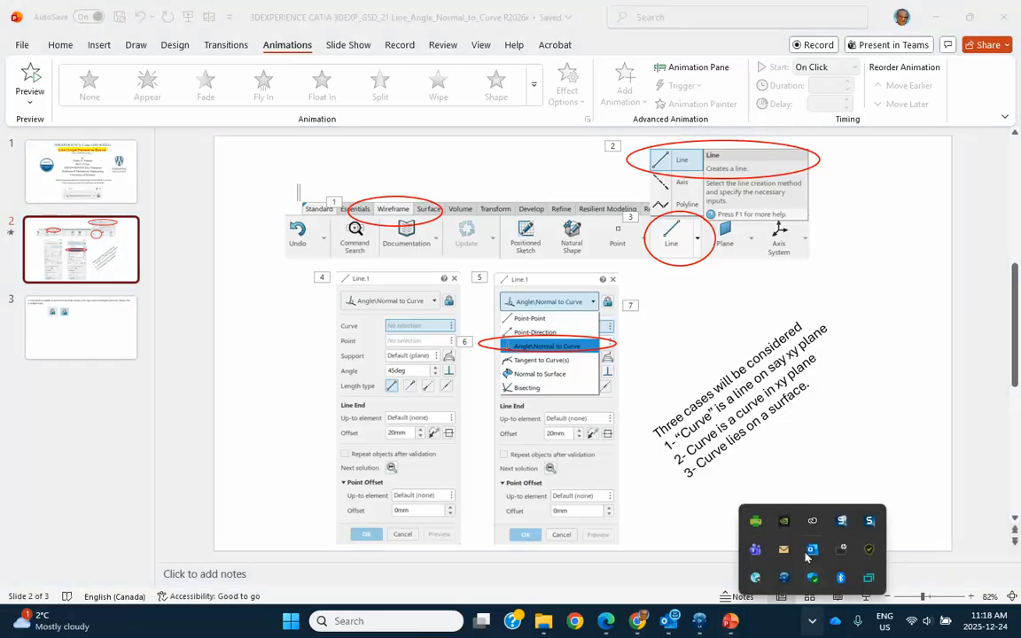